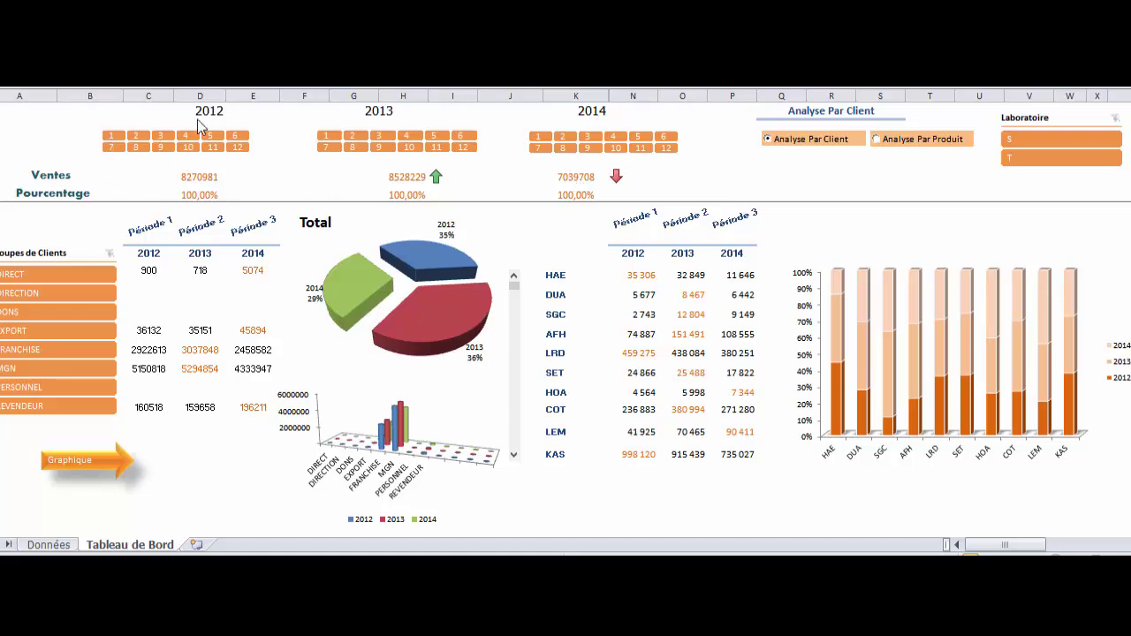
- Filter the 2012, 2013 and 2014 sales periods to month 1 only
left_click(113, 137)
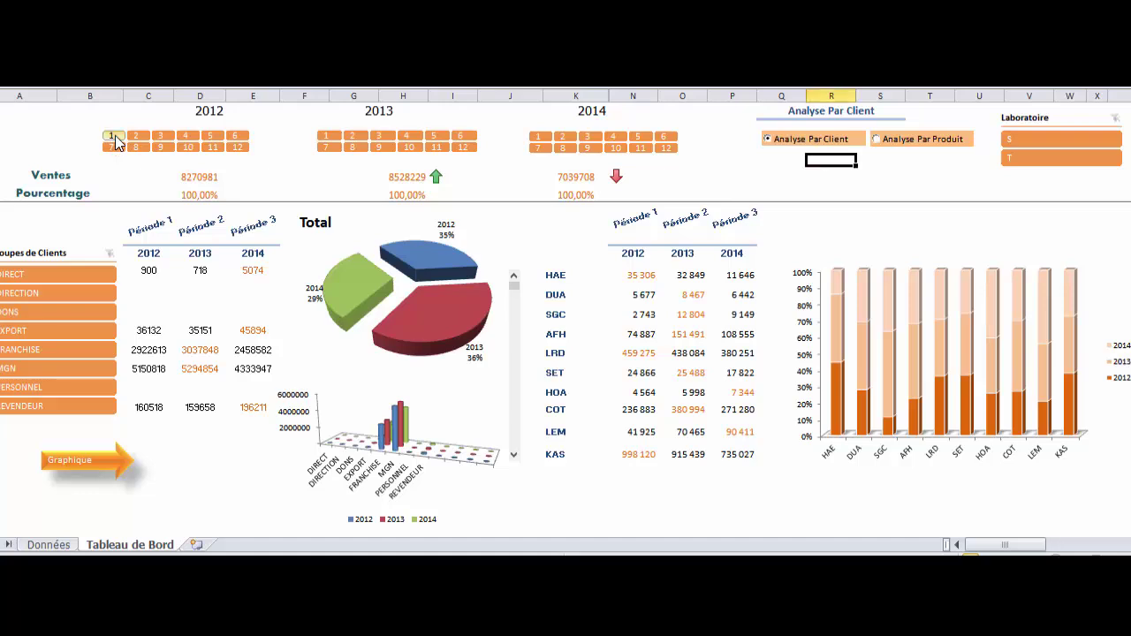
left_click(112, 138)
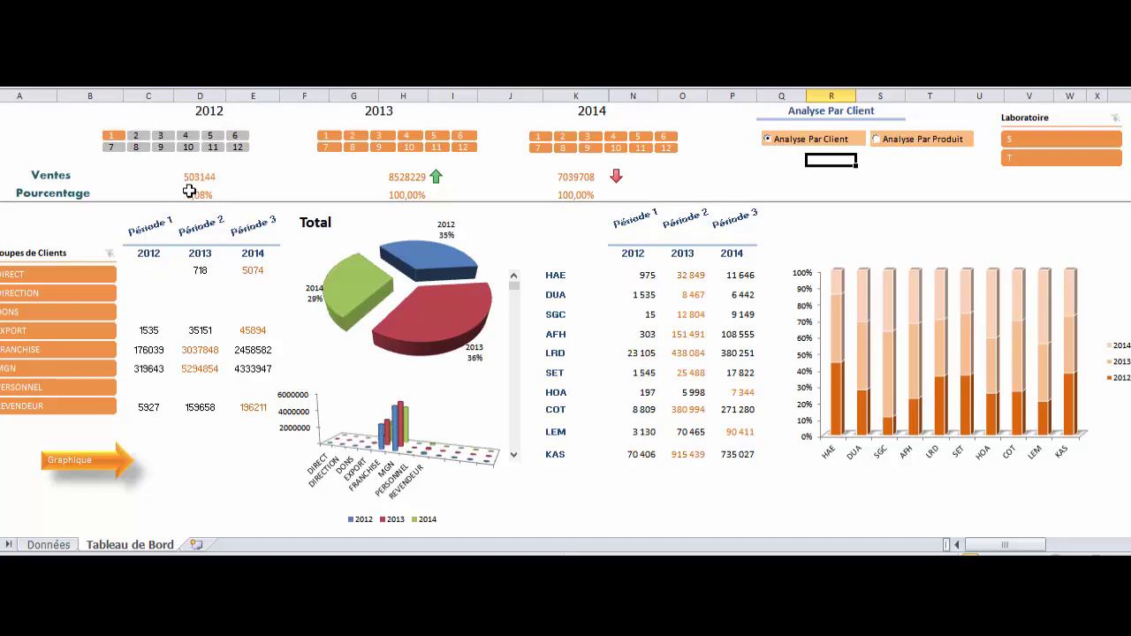
left_click(326, 135)
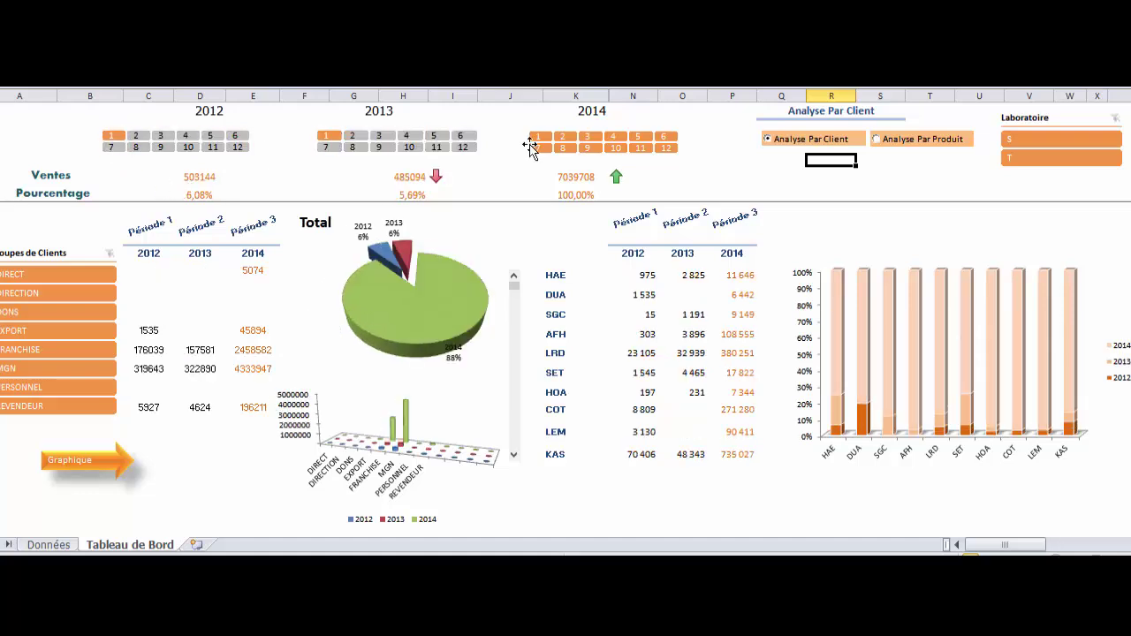
left_click(536, 138)
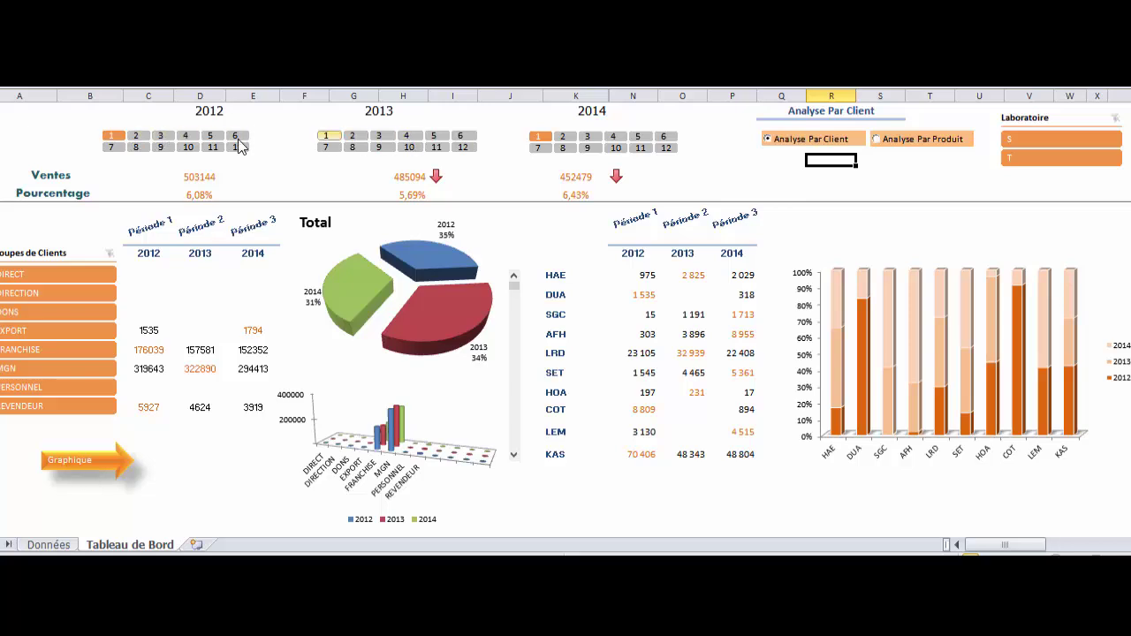
- Extend the month selection to months 1 through 3 for each of 2012, 2013 and 2014
left_click(161, 137, "shift")
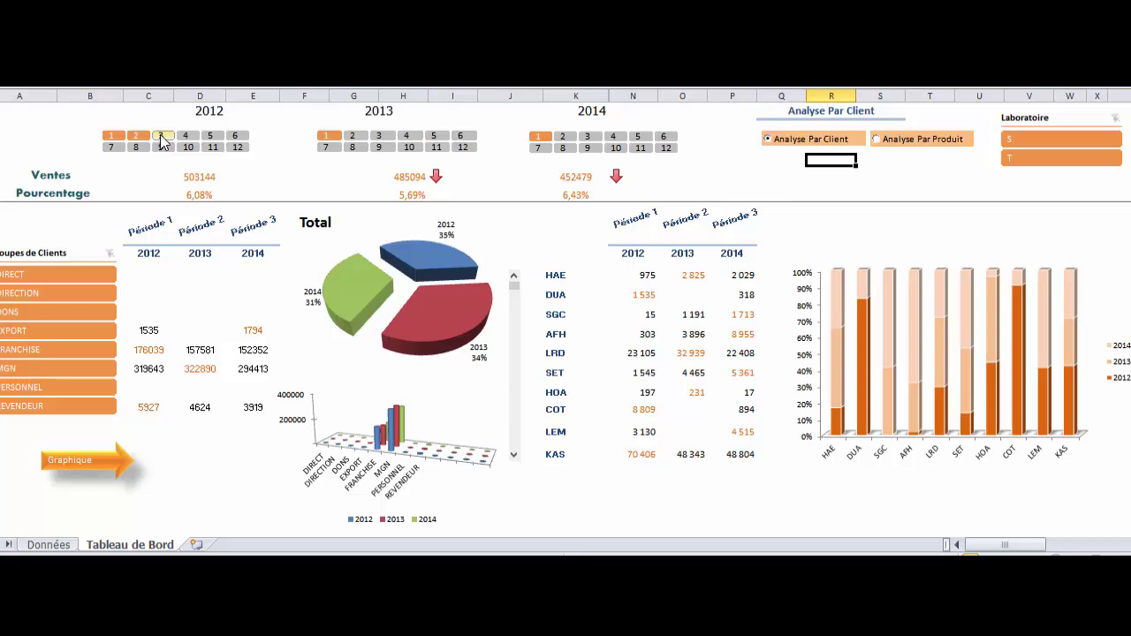
left_click(382, 137, "shift")
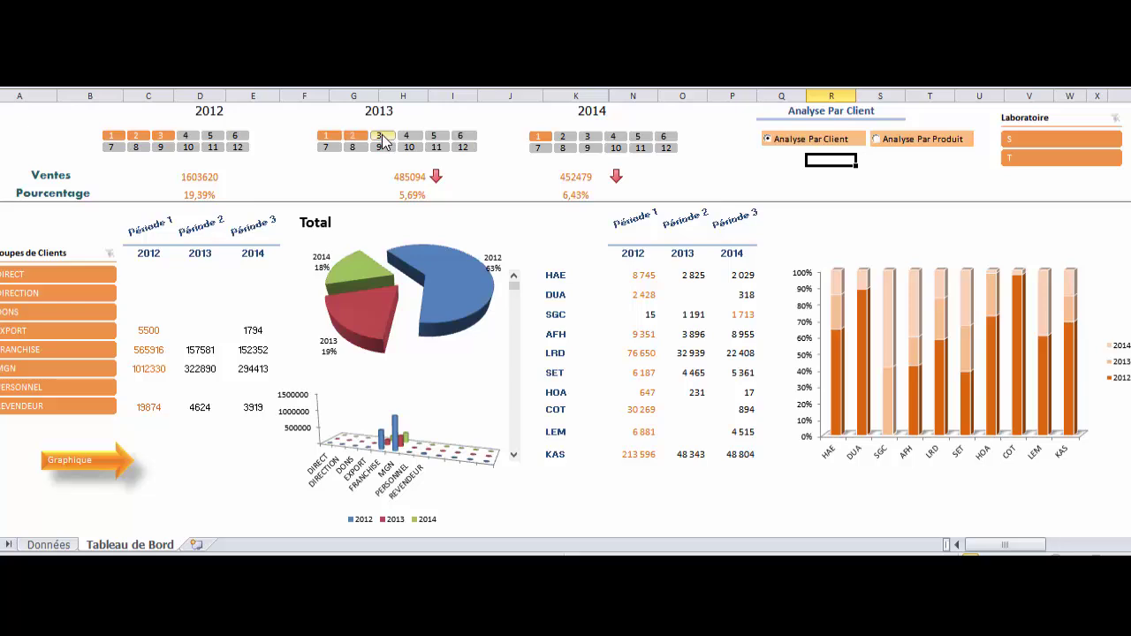
left_click(589, 139, "shift")
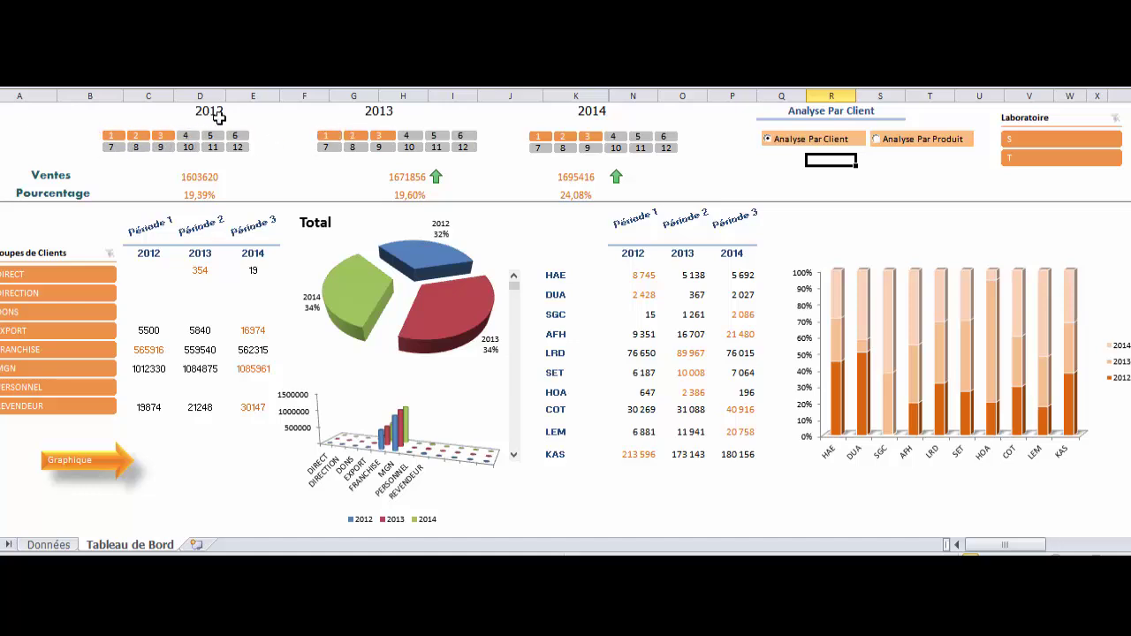
- Set the 2013 period to months 2 through 4 and inspect the year slices in the Total pie chart
left_click(355, 136)
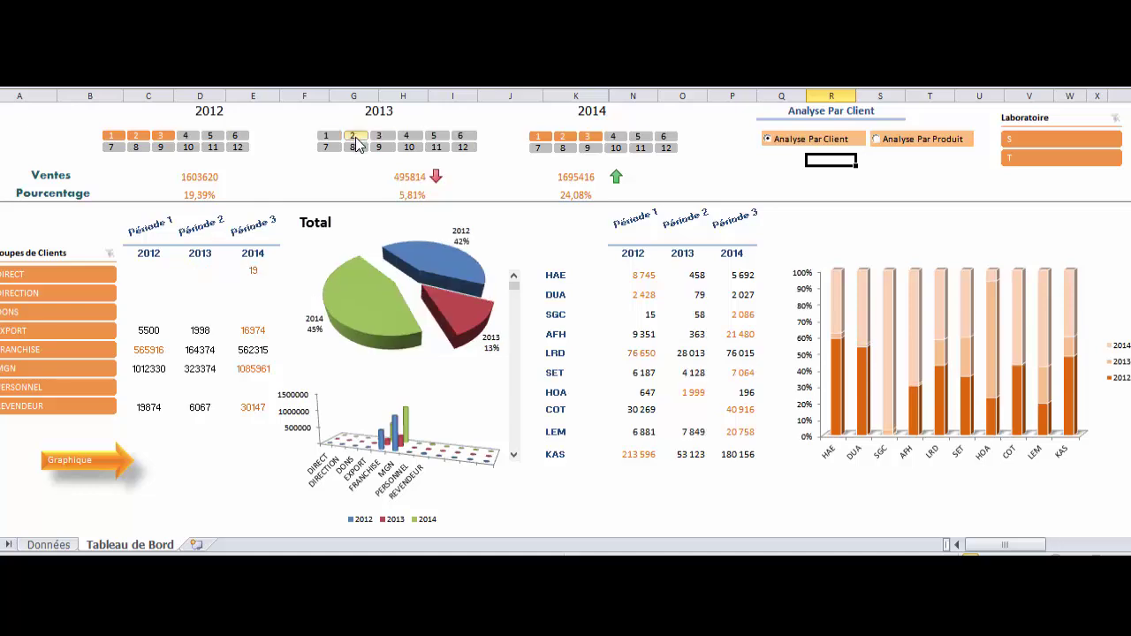
left_click(407, 138, "ctrl")
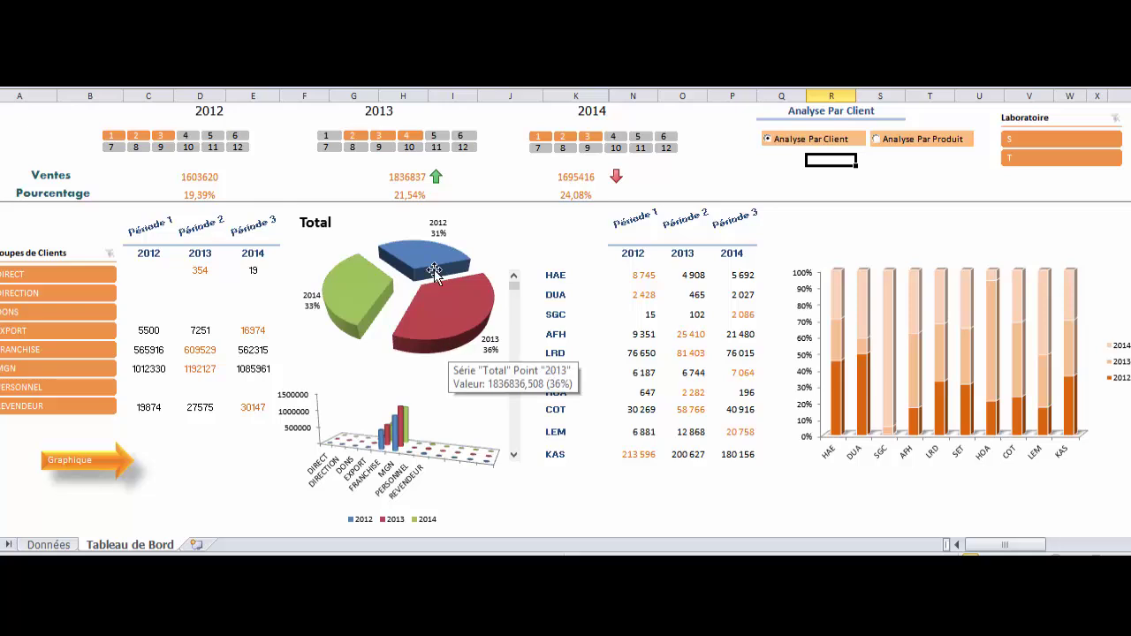
mouse_move(435, 255)
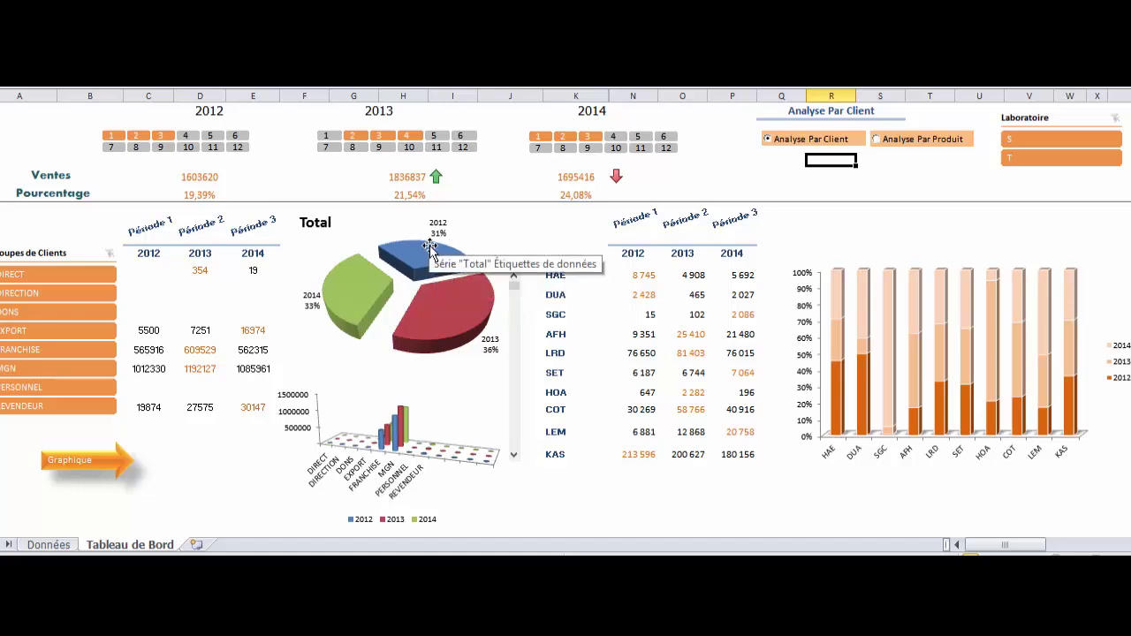
mouse_move(362, 293)
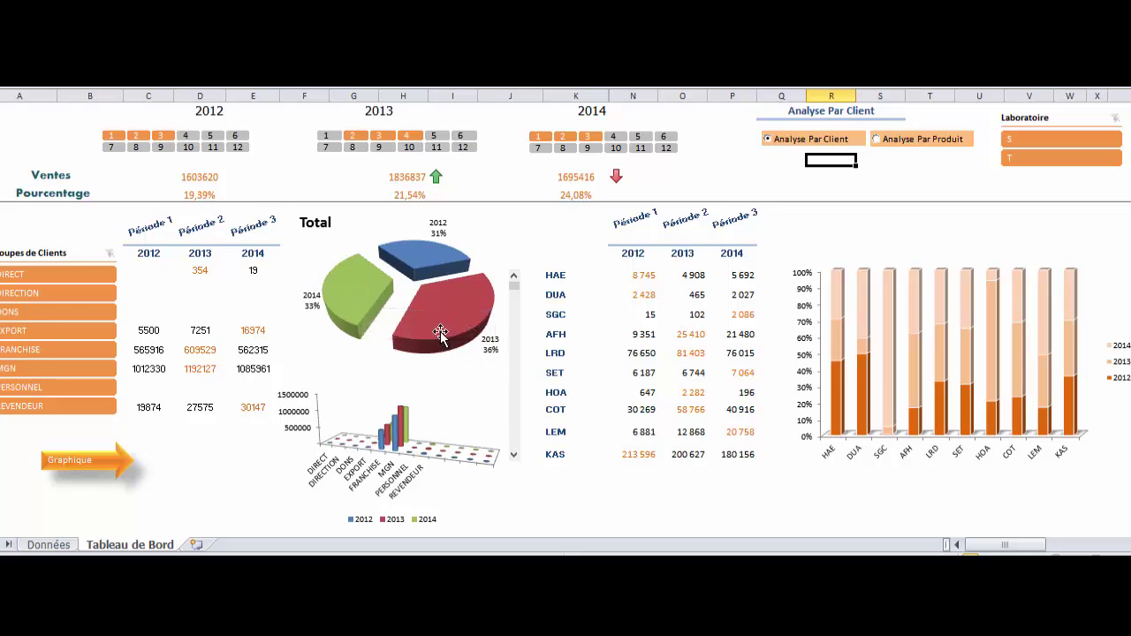
mouse_move(438, 326)
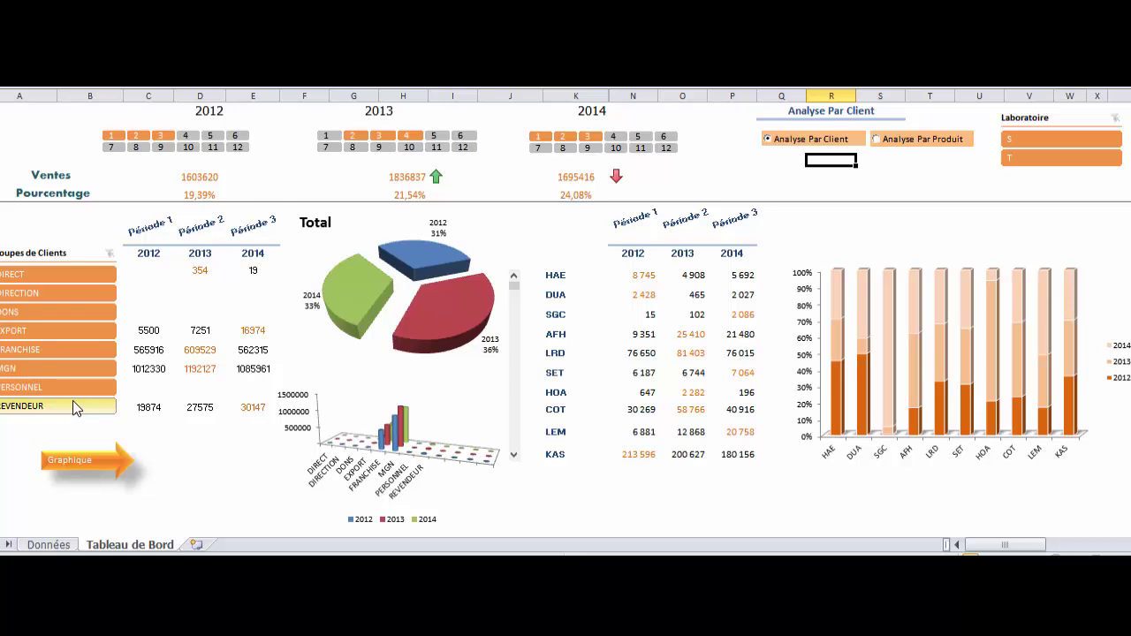
- Filter the client groups to EXPORT and examine its clients HAE, DUA and SUR in the client table
left_click(33, 331)
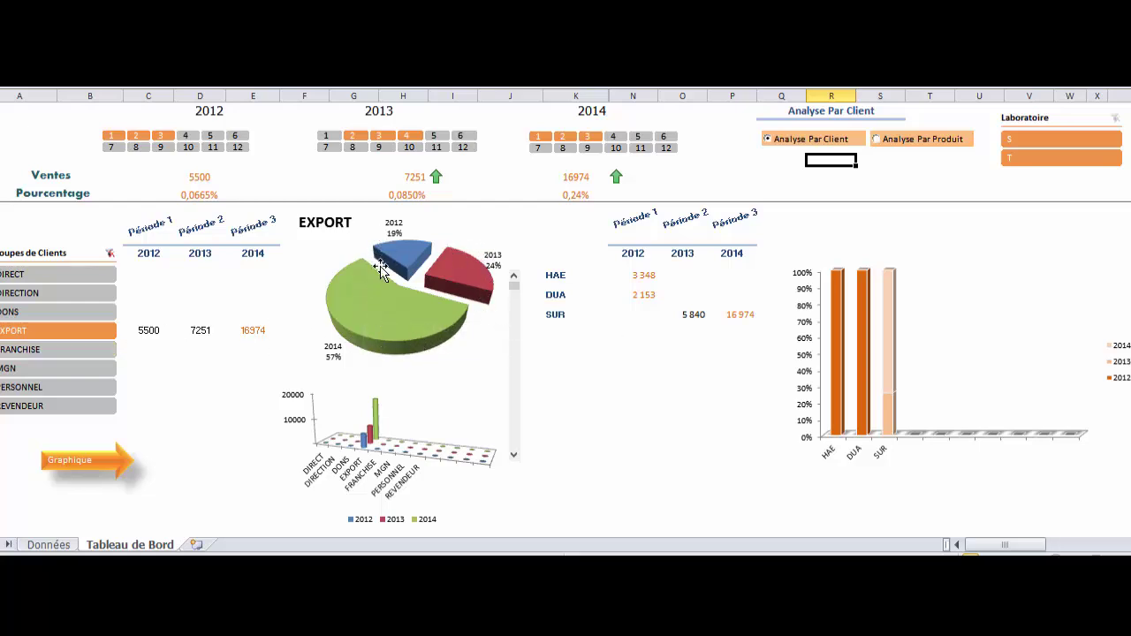
left_click(553, 275)
left_click(555, 294)
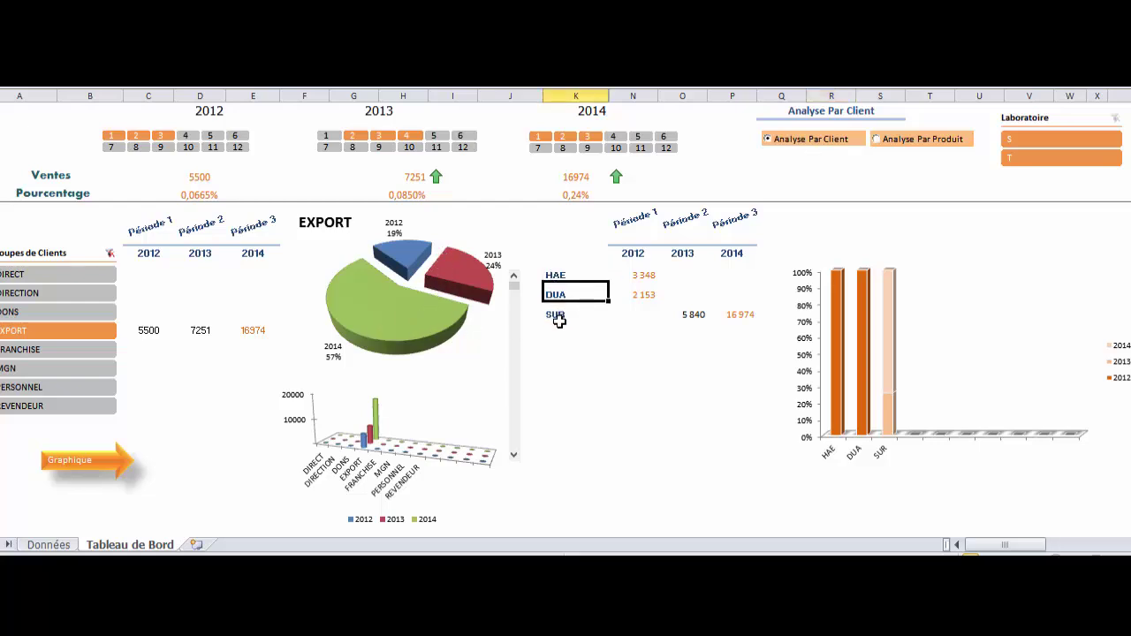
left_click(555, 314)
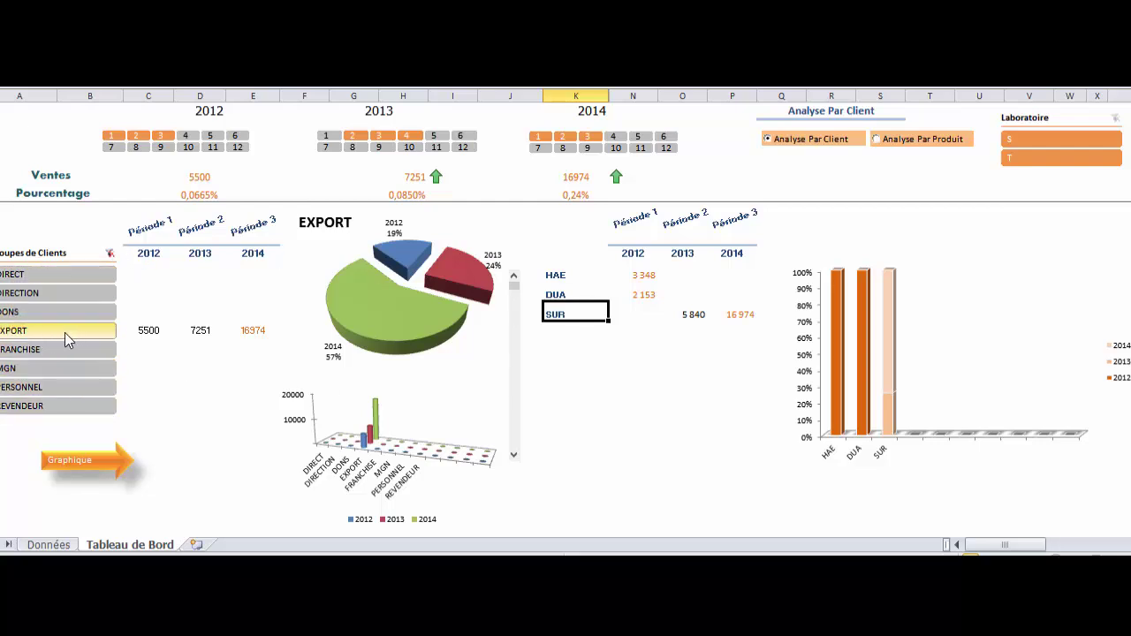
- Clear the client group filter and switch the dashboard to Analyse Par Produit
left_click(109, 253)
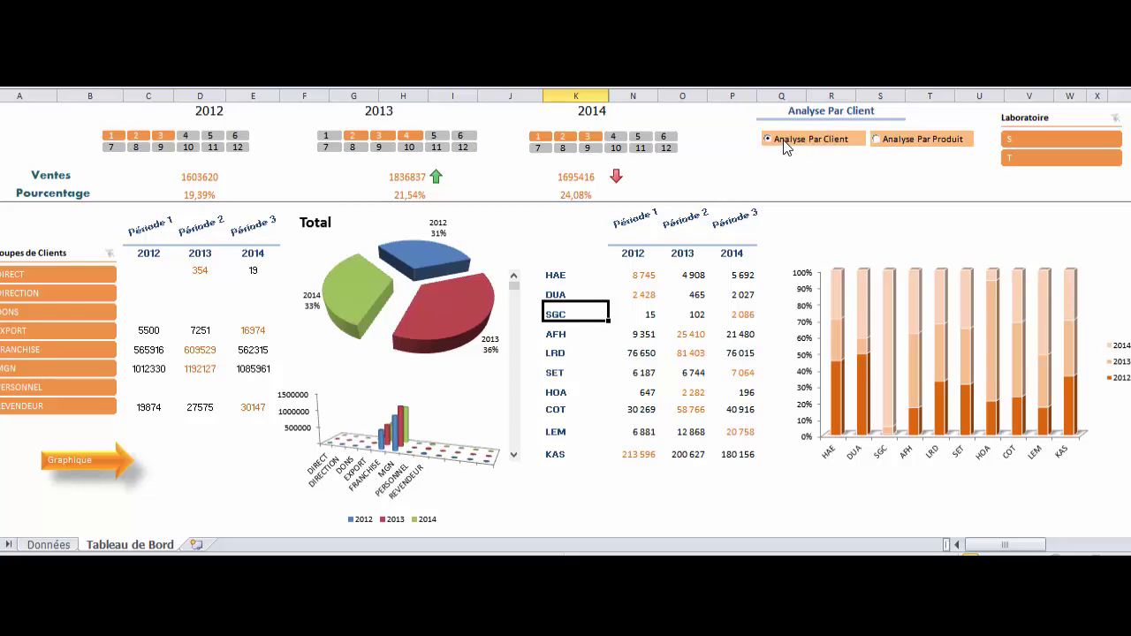
left_click(879, 145)
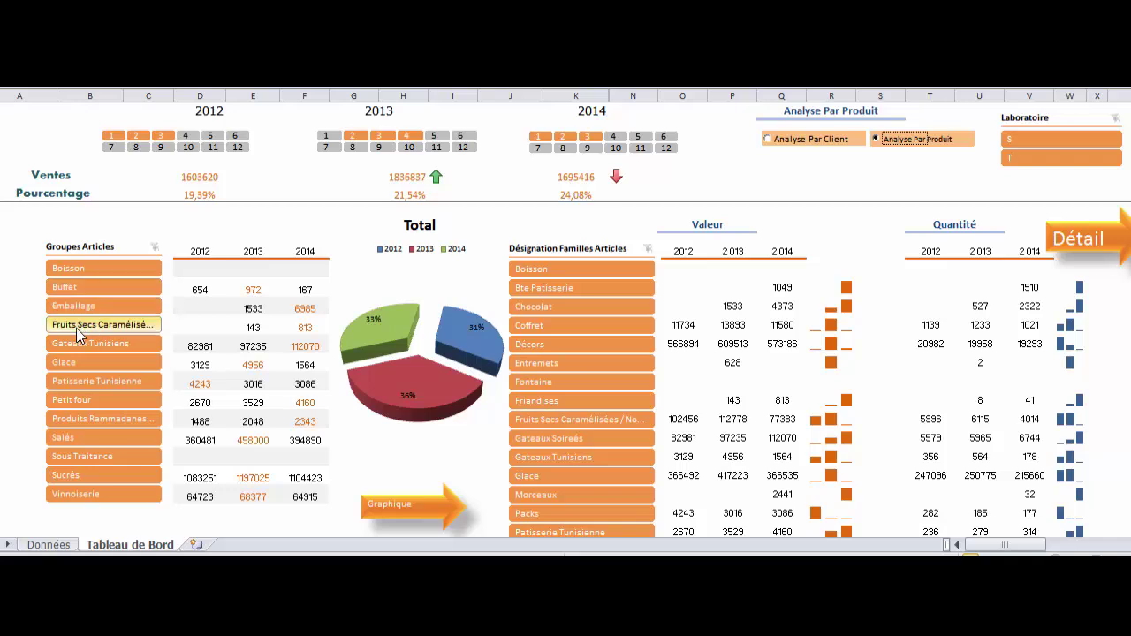
- Filter the article groups to Emballage and open the detailed breakdown of its families and articles
left_click(85, 307)
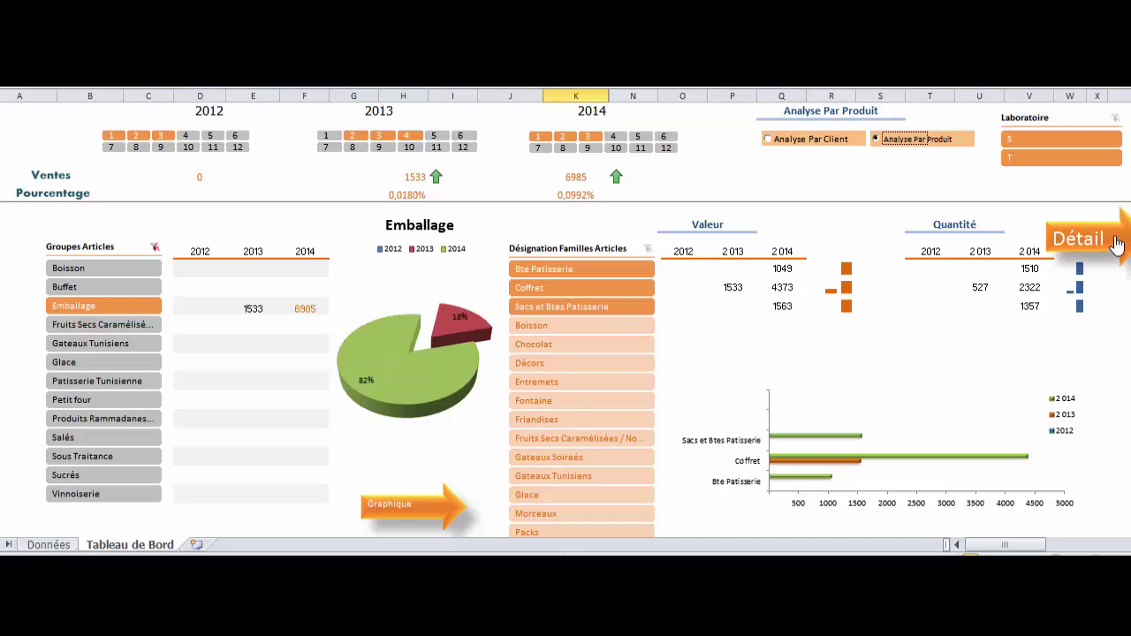
left_click(1080, 239)
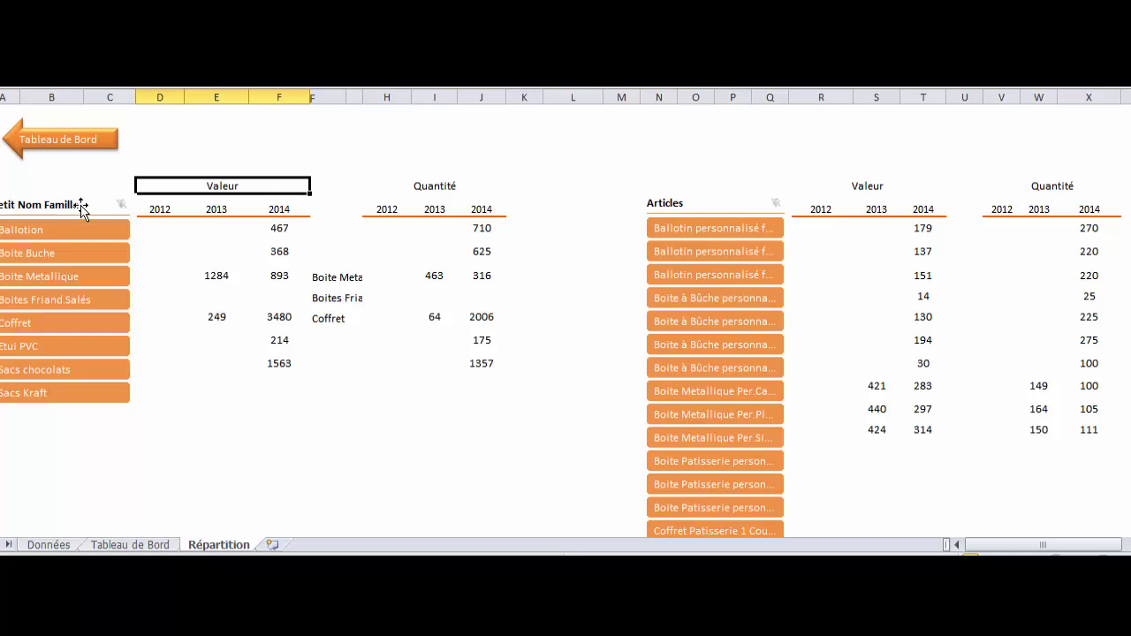
left_click(105, 152)
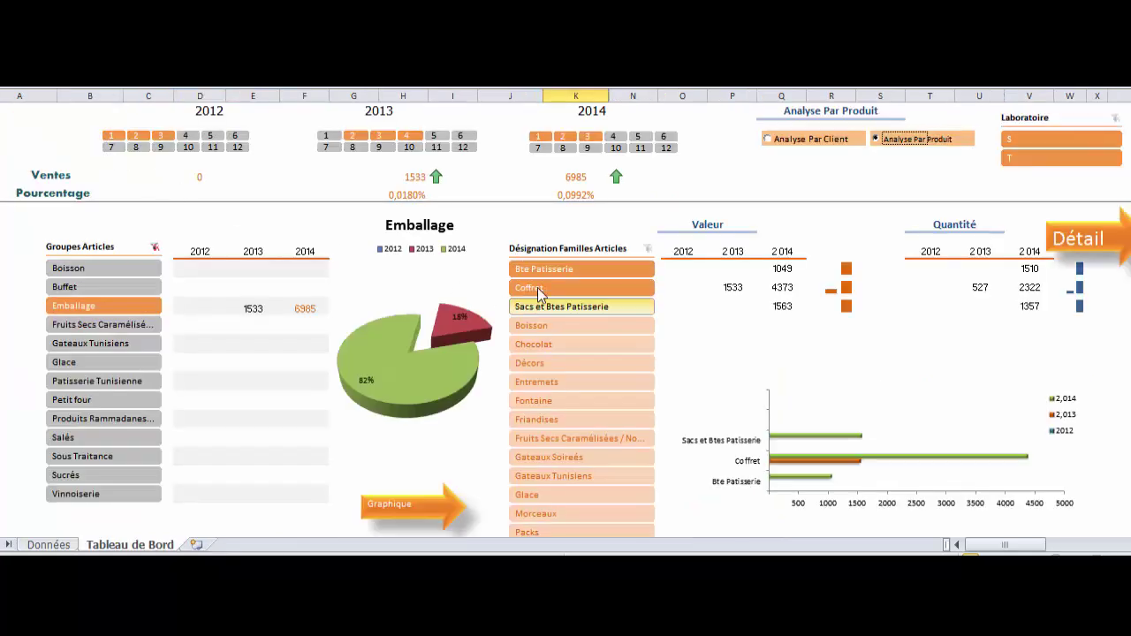
left_click(1118, 250)
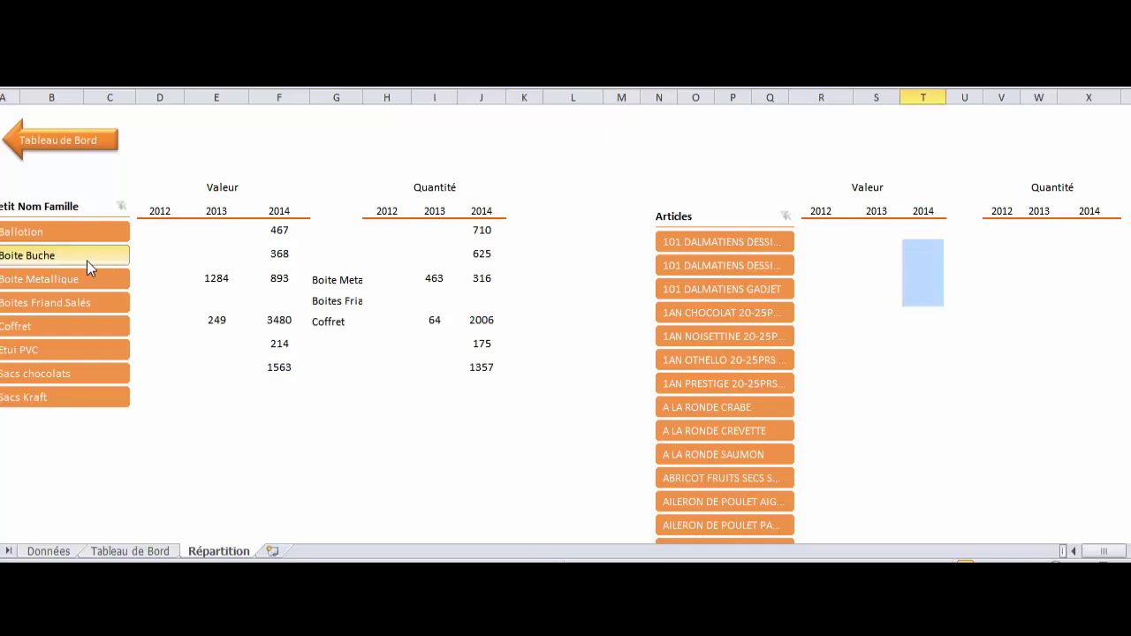
- Filter the sub-families to Ballotion, compare its 2014 value with those of its articles, and switch the filter to Etui PVC
left_click(85, 234)
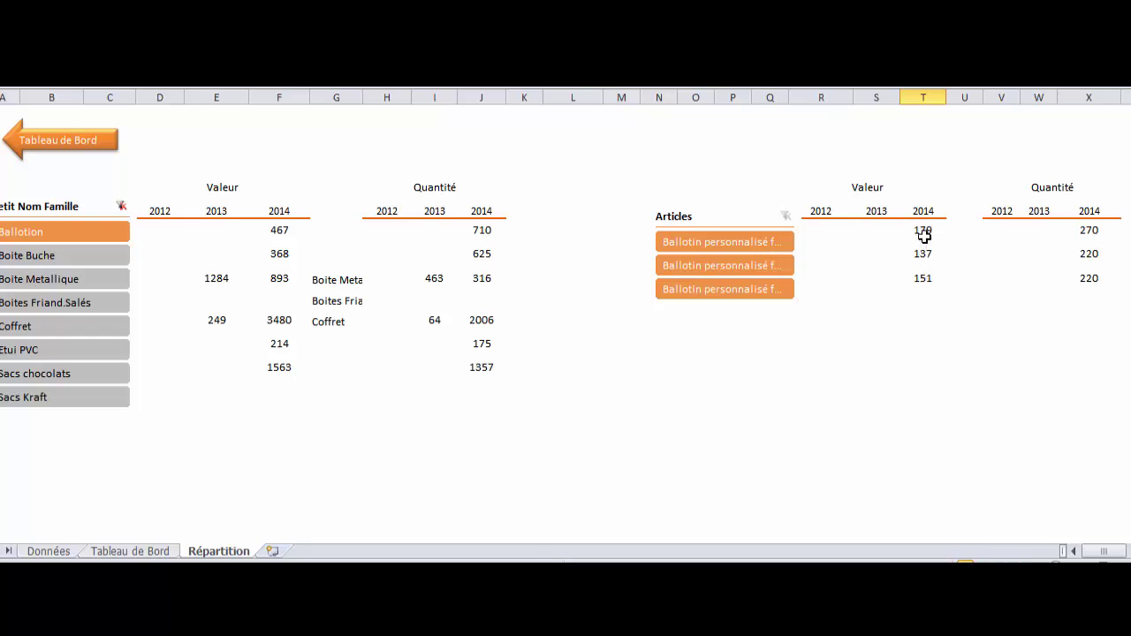
left_click(279, 230)
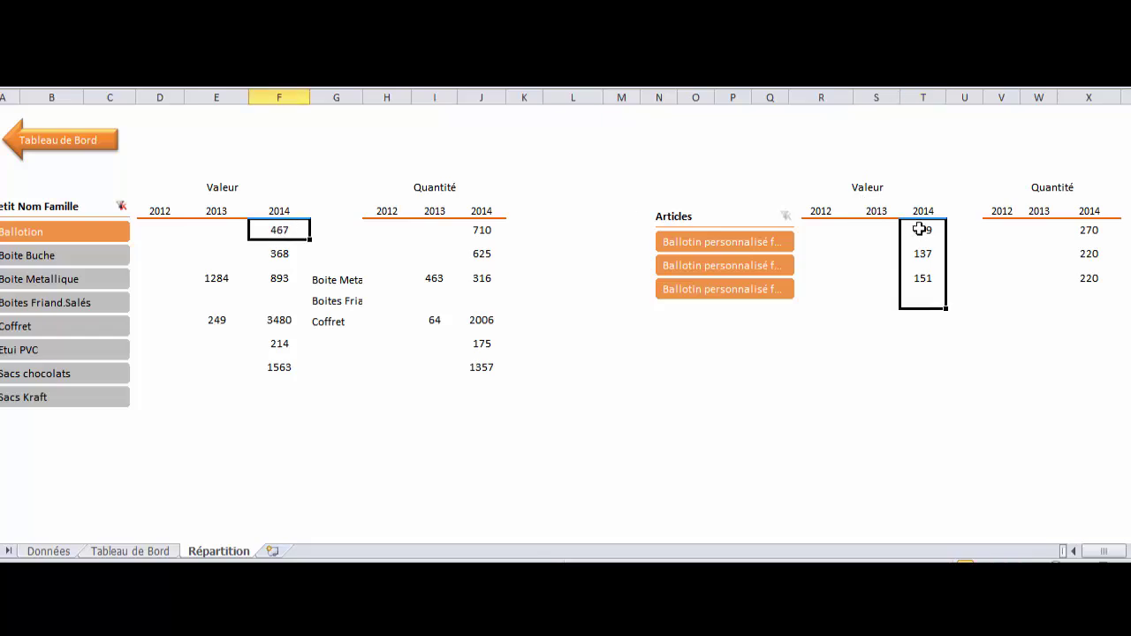
left_click_drag(919, 230, 922, 303)
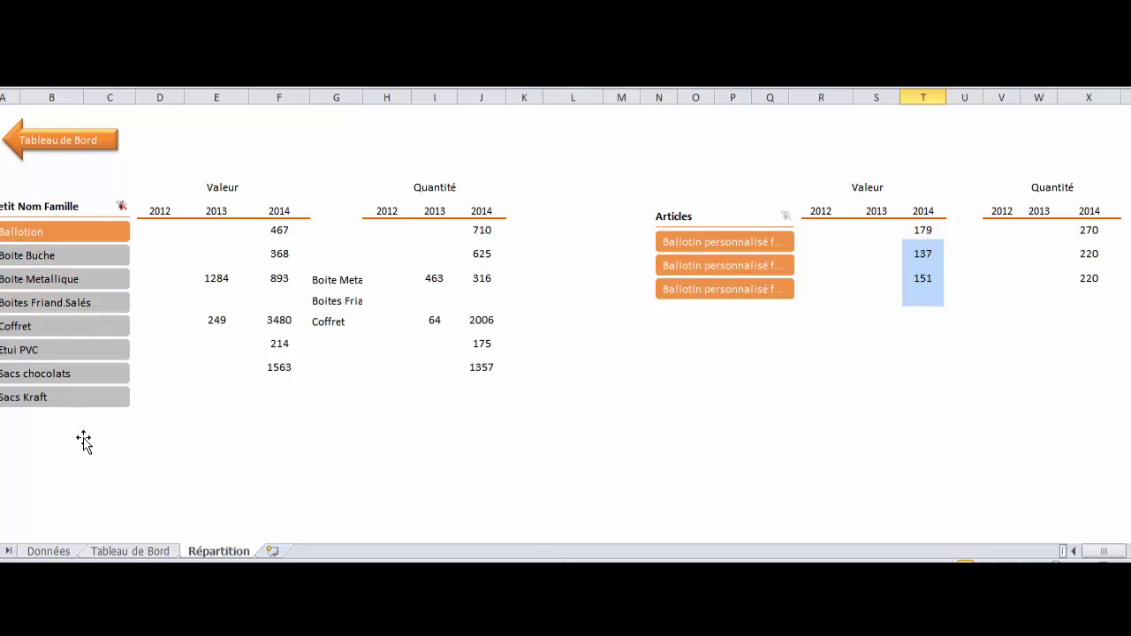
left_click(46, 349)
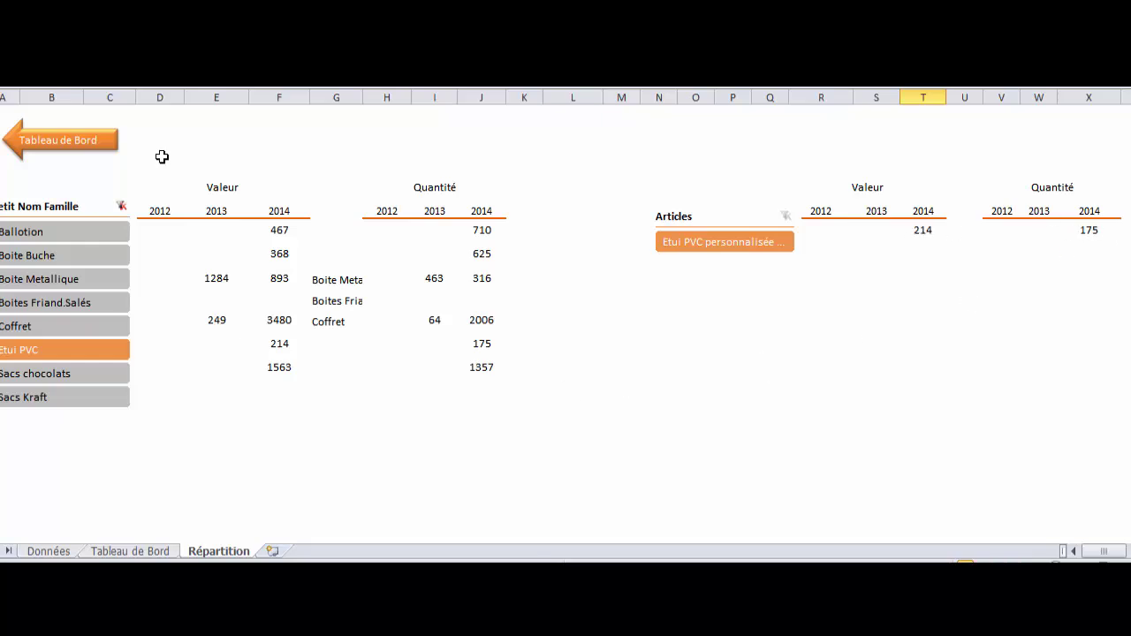
- Clear the Groupes Articles filter back on the dashboard and open the Graphiques Groupes Articles charts
left_click(114, 148)
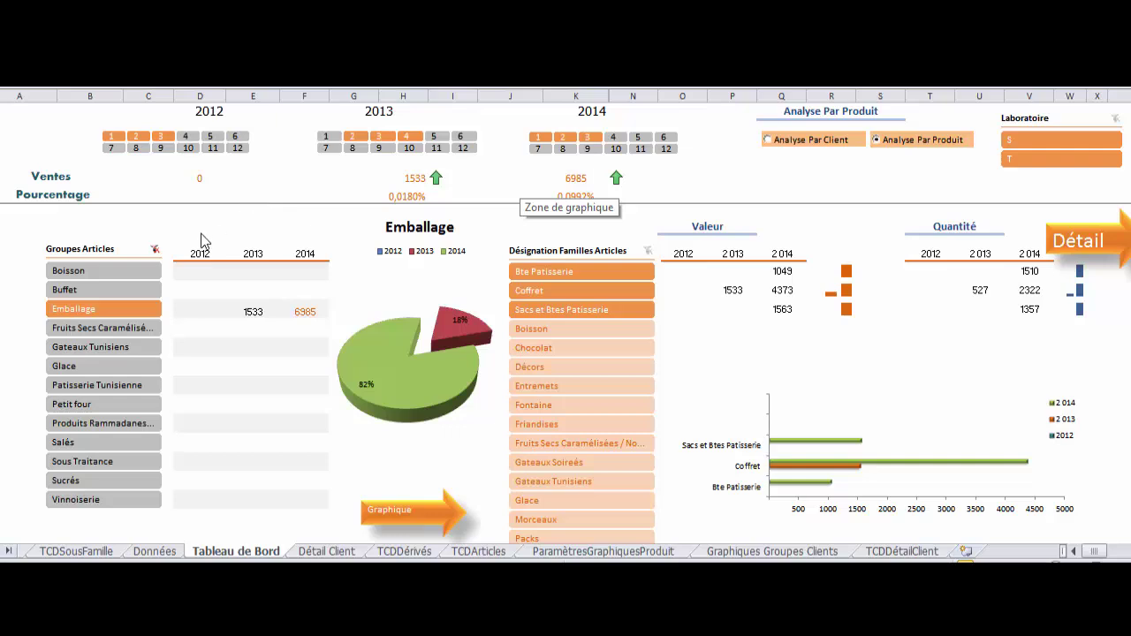
left_click(155, 251)
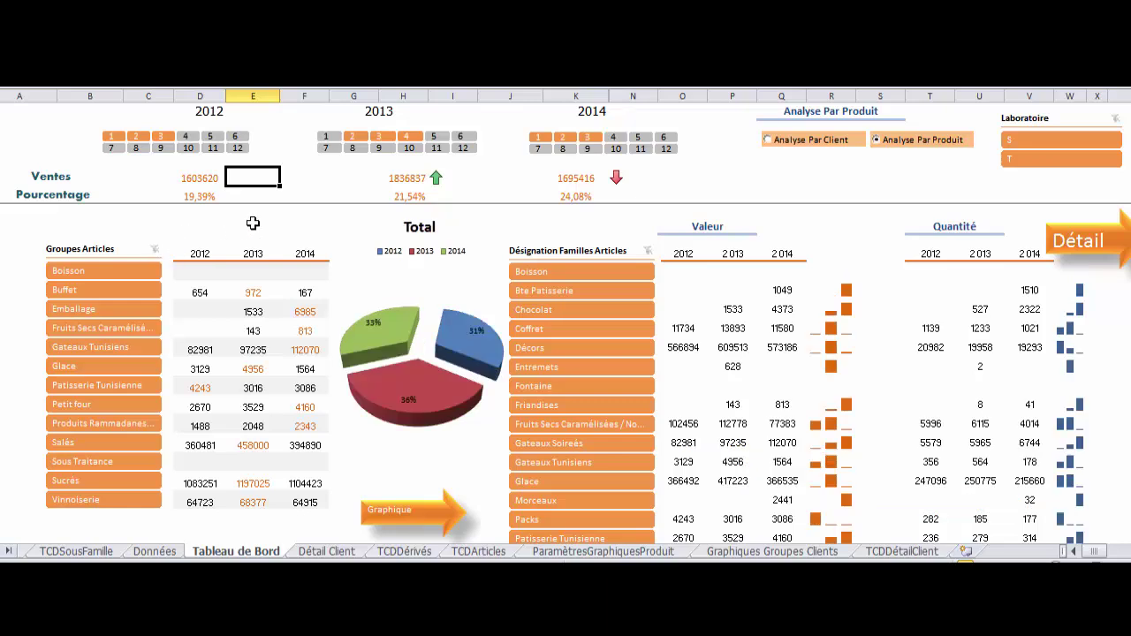
left_click(435, 524)
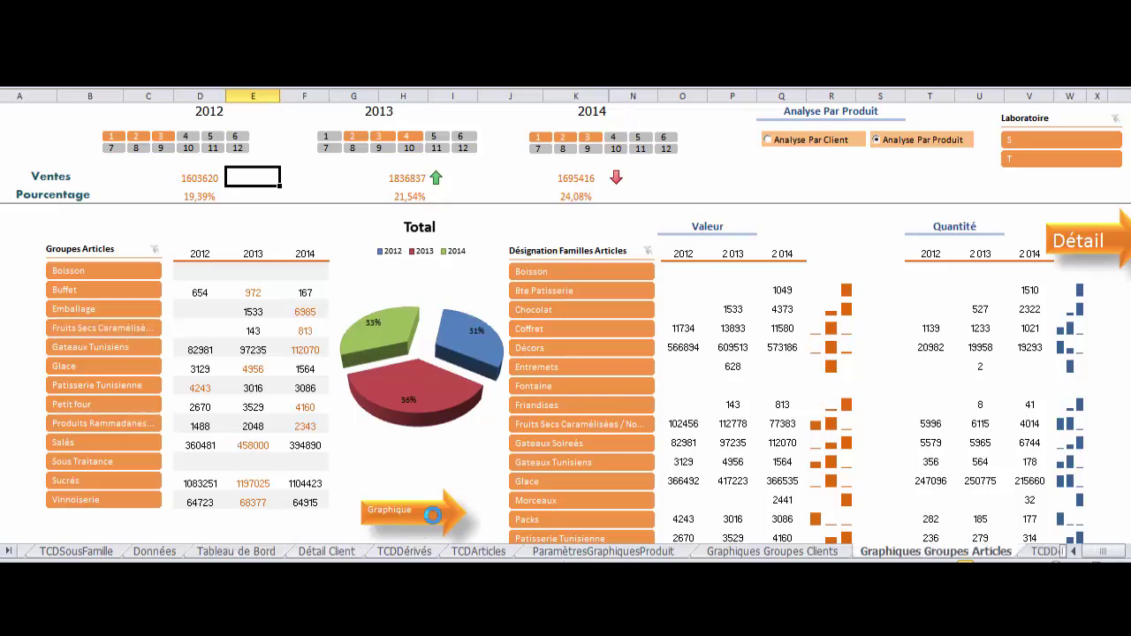
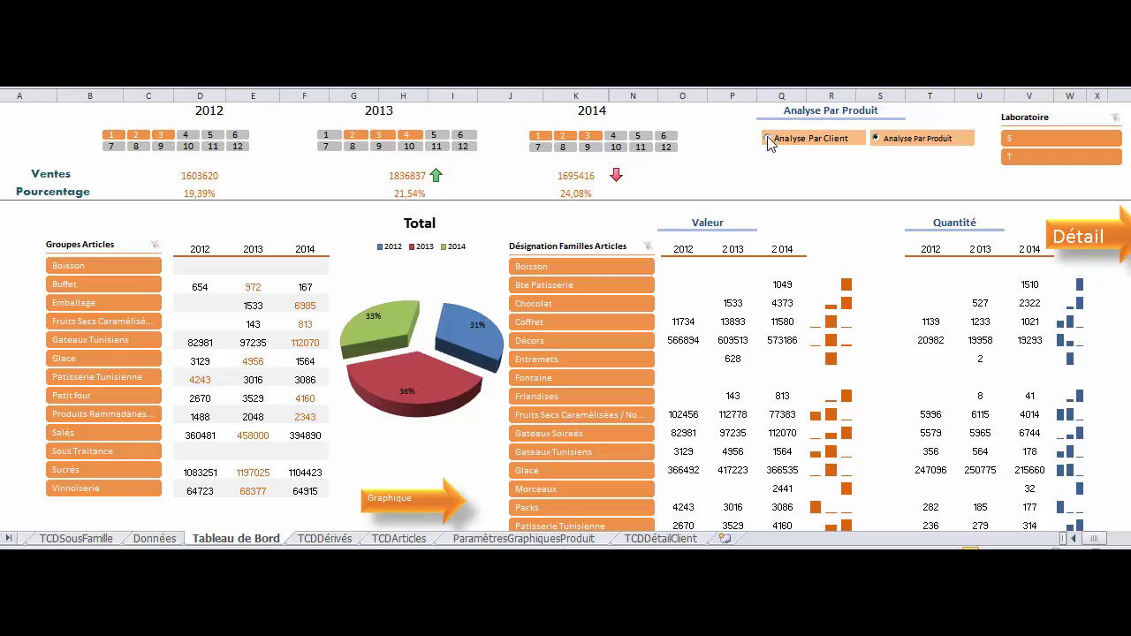
- Switch the dashboard to Analyse Par Client and open the Graphiques Groupes Clients charts
left_click(768, 140)
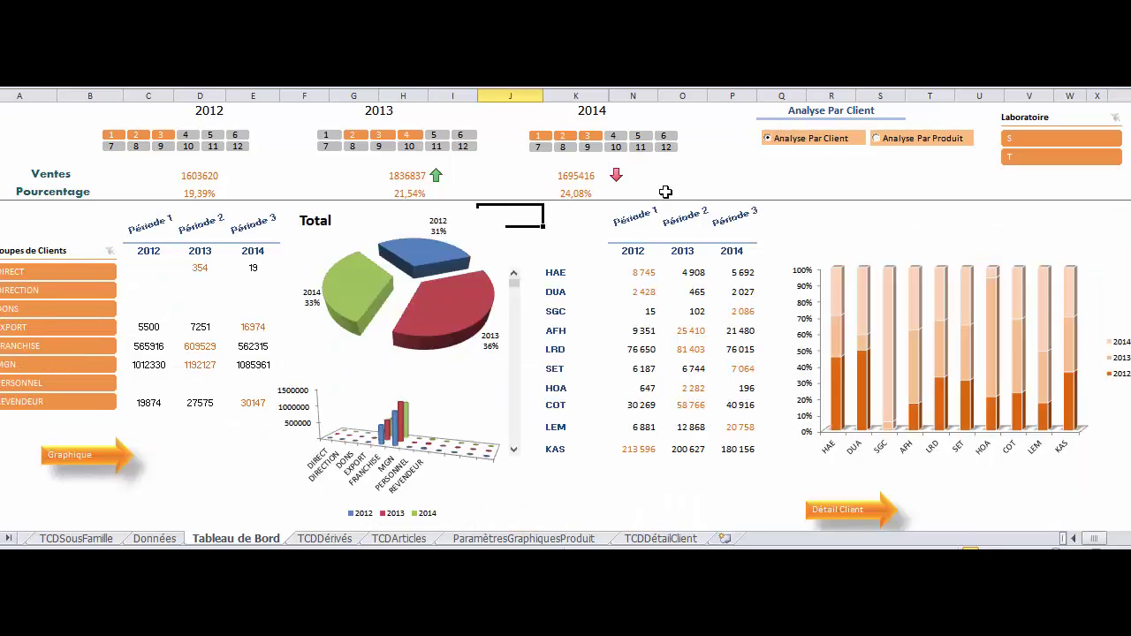
left_click(116, 462)
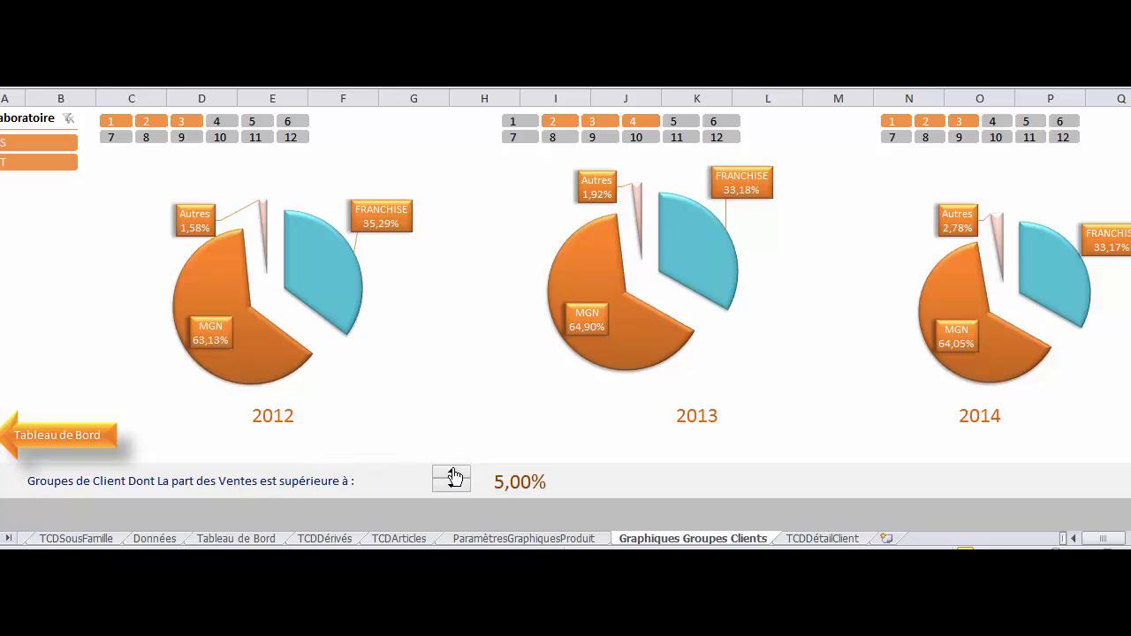
- Raise the minimum sales share for the client groups shown in the pie charts to 20,00%
left_click(453, 473)
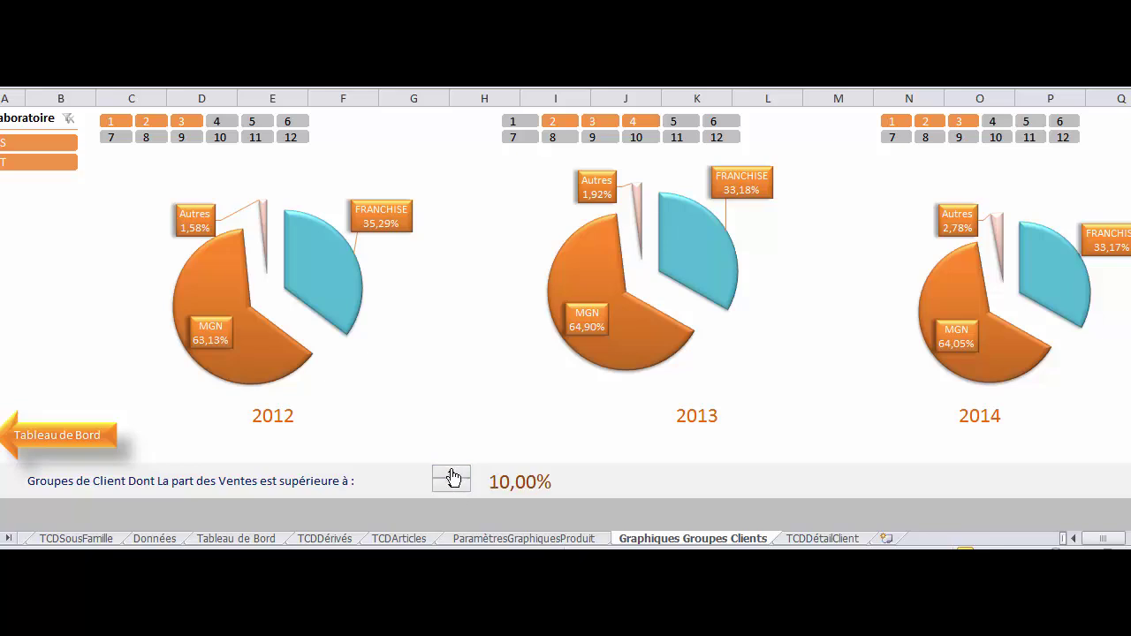
left_click(451, 471)
left_click(452, 472)
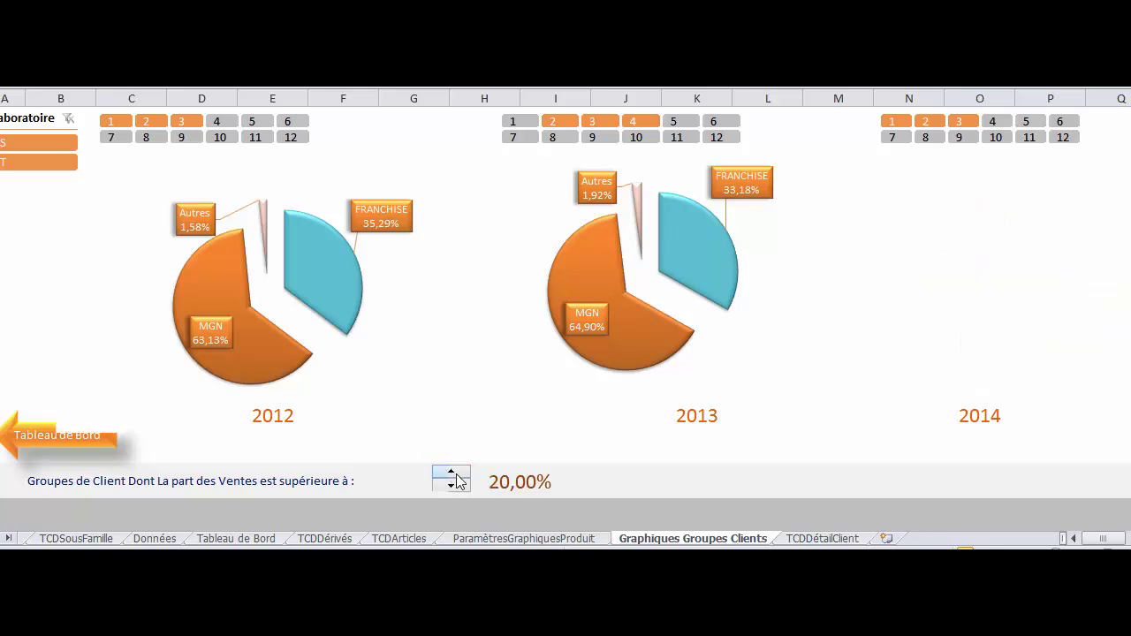
left_click(457, 474)
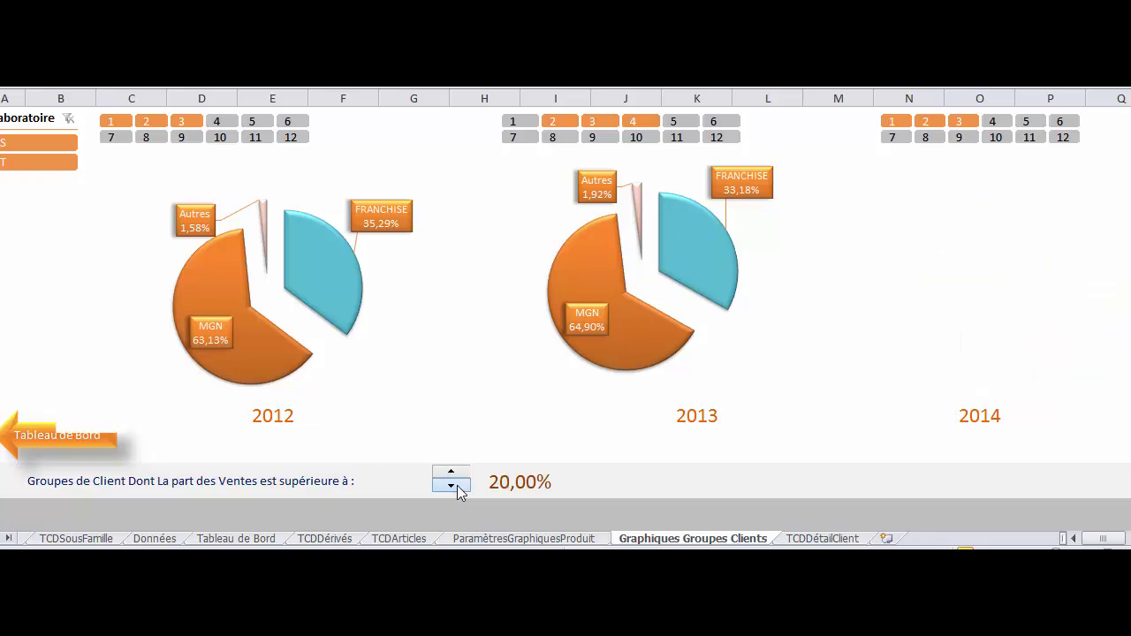
- Lower the client groups' minimum sales share by two increments and return to the Tableau de Bord
left_click(456, 486)
left_click(456, 487)
left_click(73, 443)
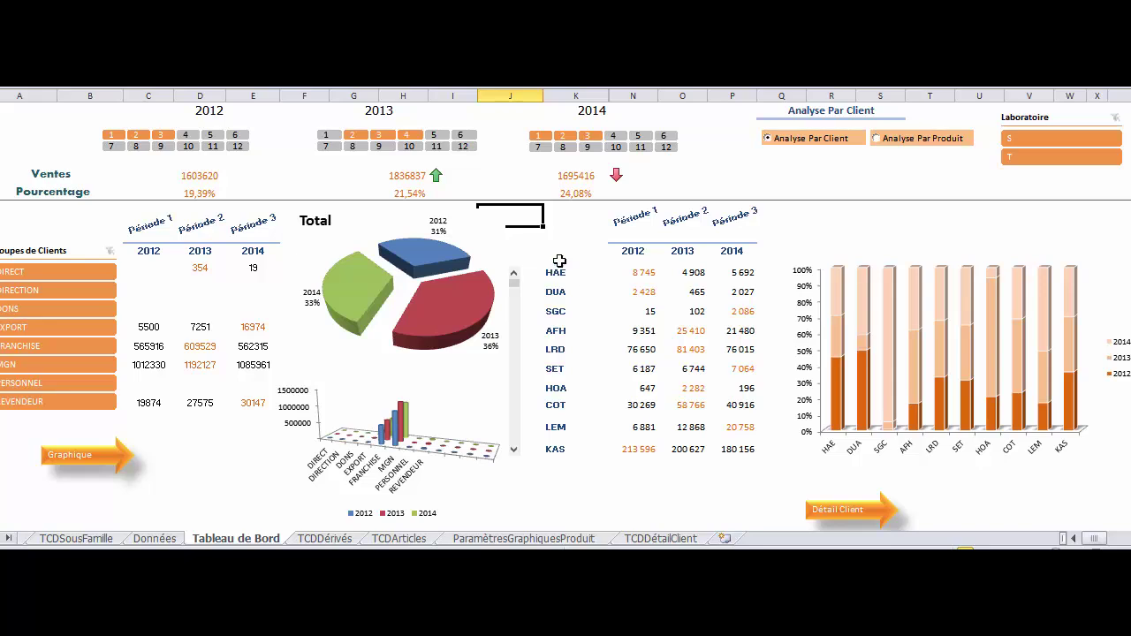
- Open the Détail Client sheet for client HAE and review its article sales and top ten list
left_click(560, 274)
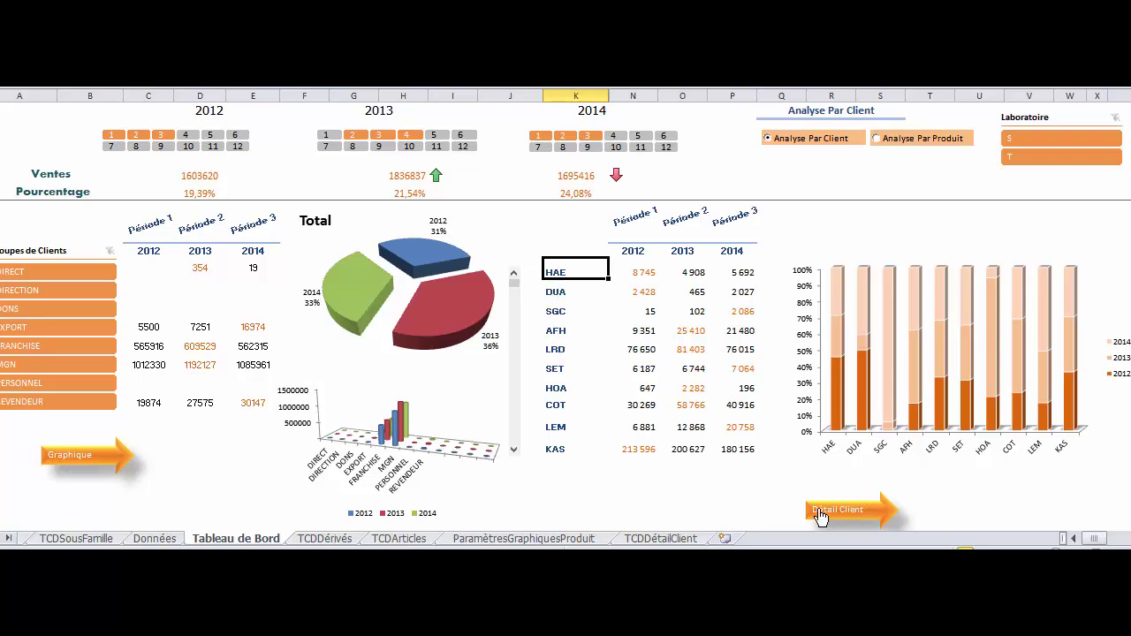
left_click(874, 514)
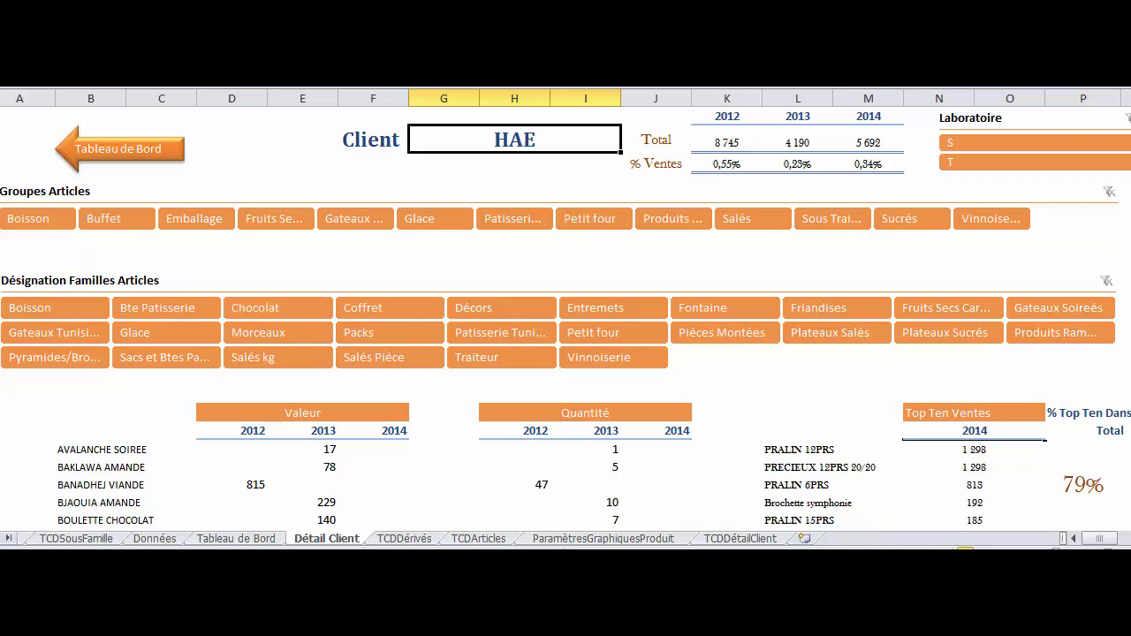
scroll(952, 516, "down", 3)
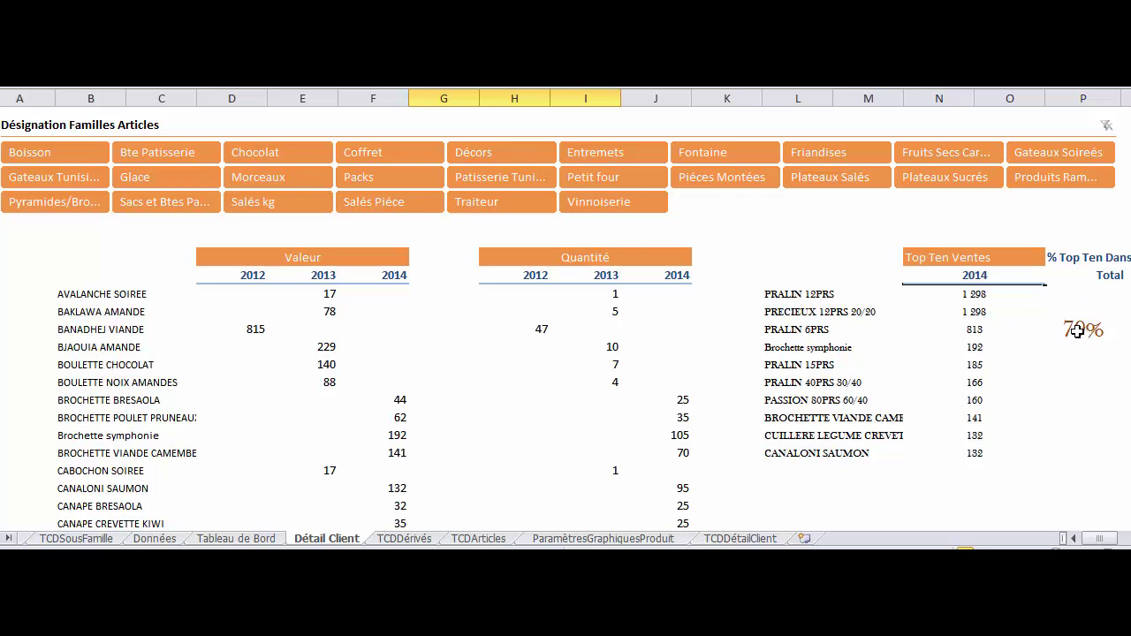
scroll(565, 318, "up", 2)
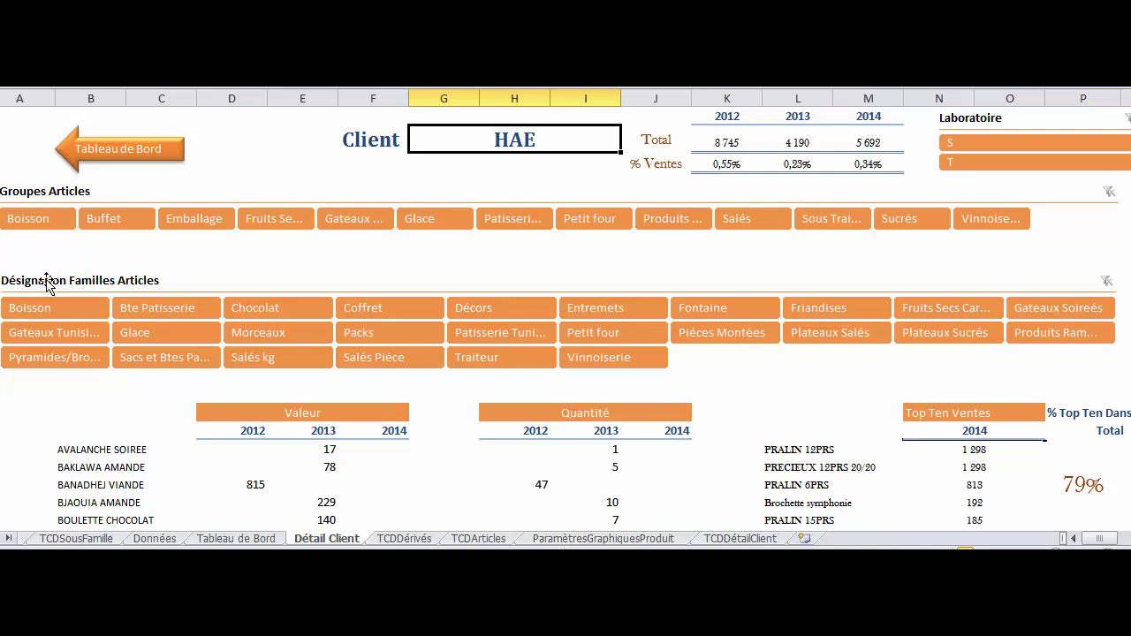
- Filter HAE's detail by the Boisson group, switch to the Gateaux group, and set the Top Ten Ventes year to 2012
left_click(44, 224)
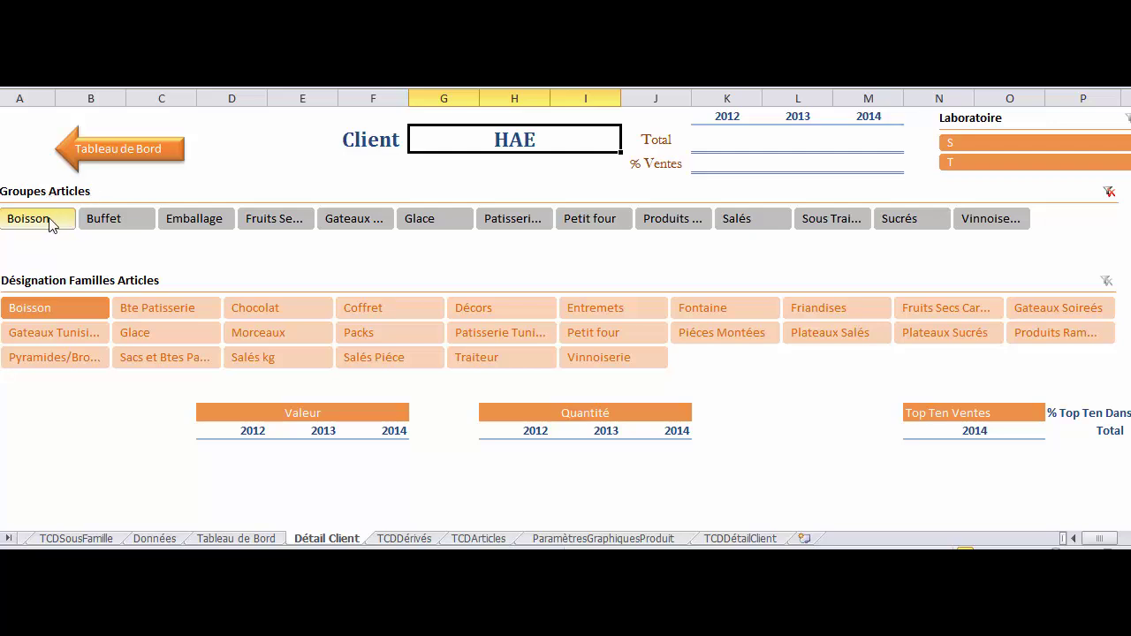
left_click(343, 222)
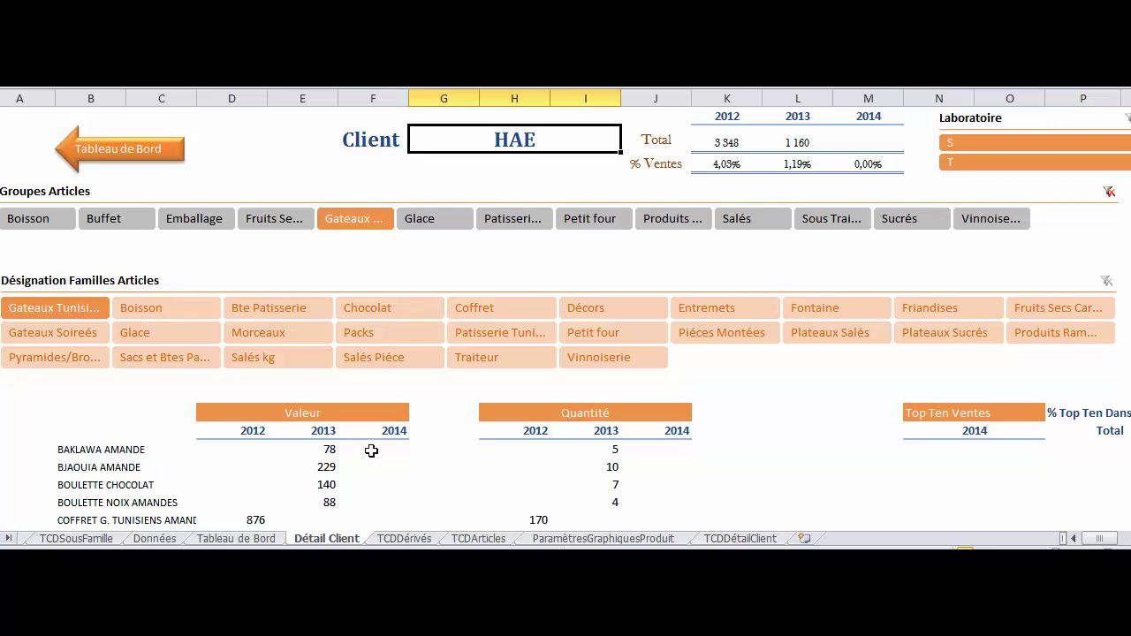
left_click(974, 431)
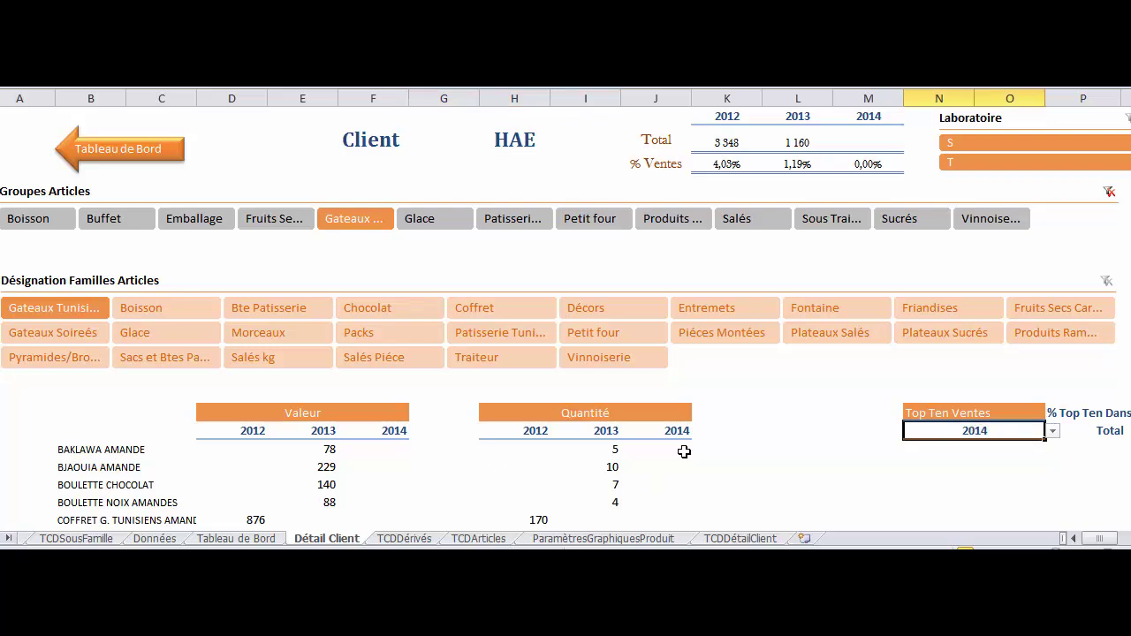
left_click(1053, 432)
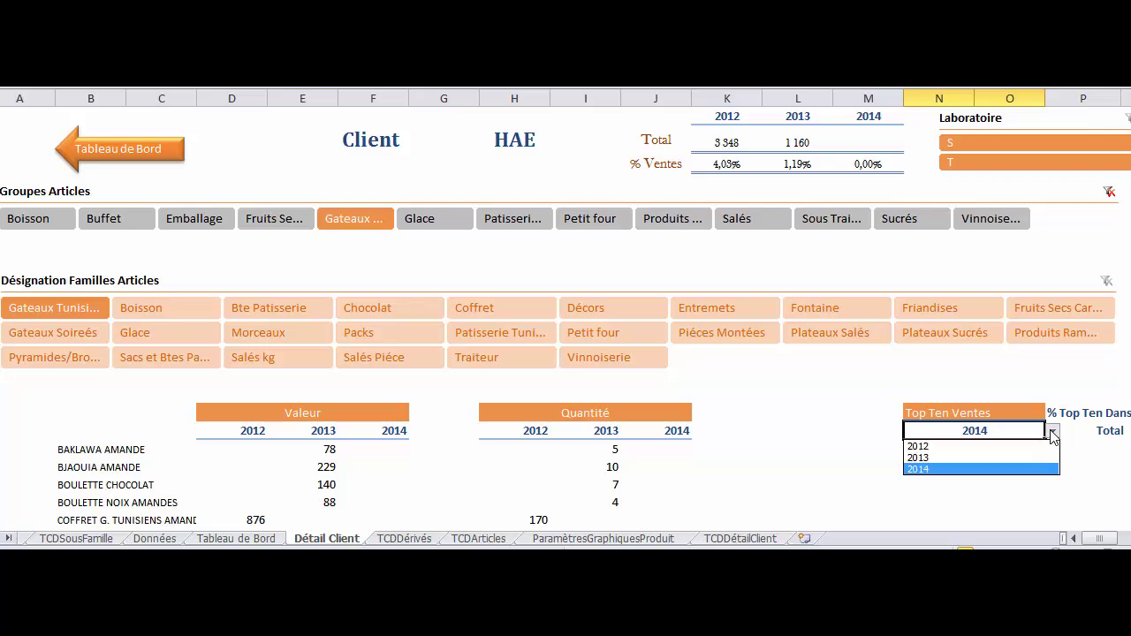
left_click(972, 448)
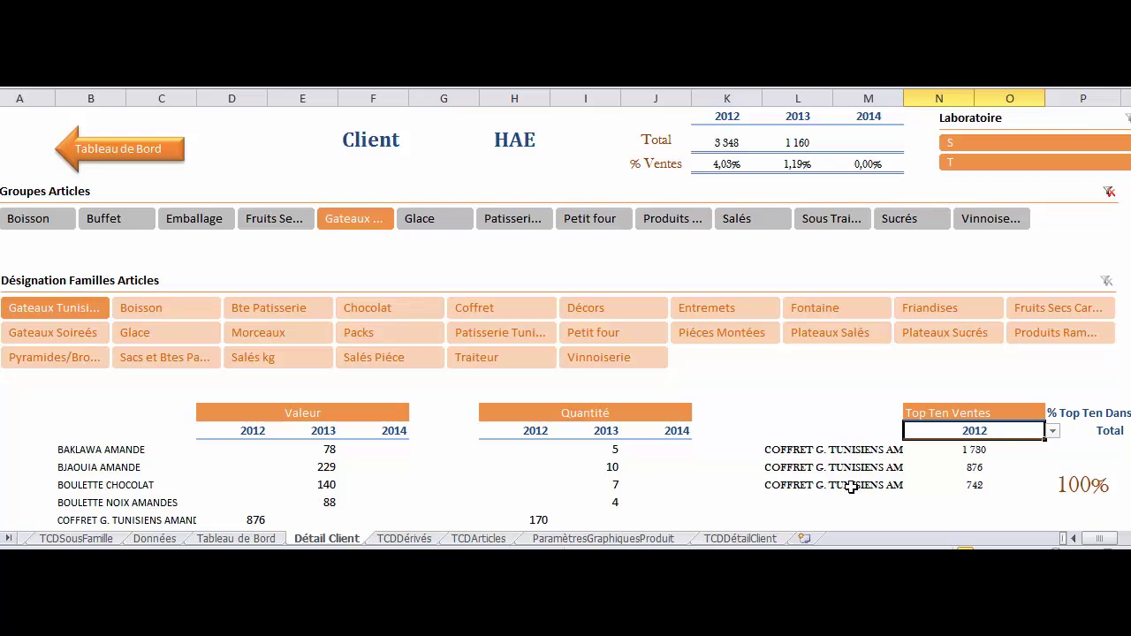
- Set the Top Ten Ventes year to 2013 and review the article list and the top ten's share of the total
left_click(1053, 430)
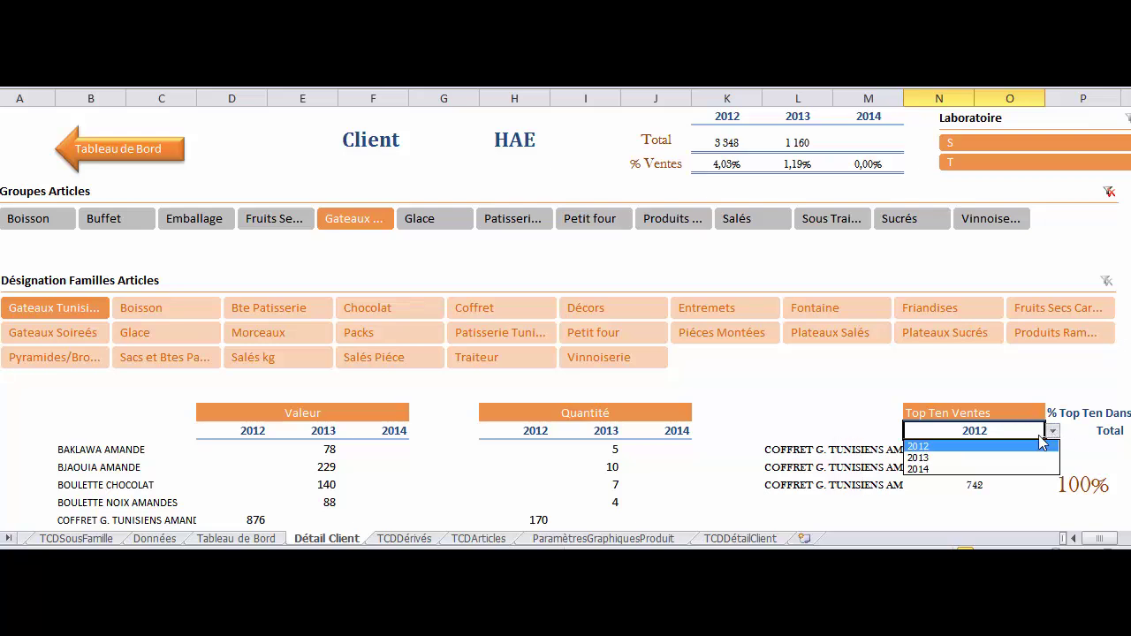
left_click(968, 458)
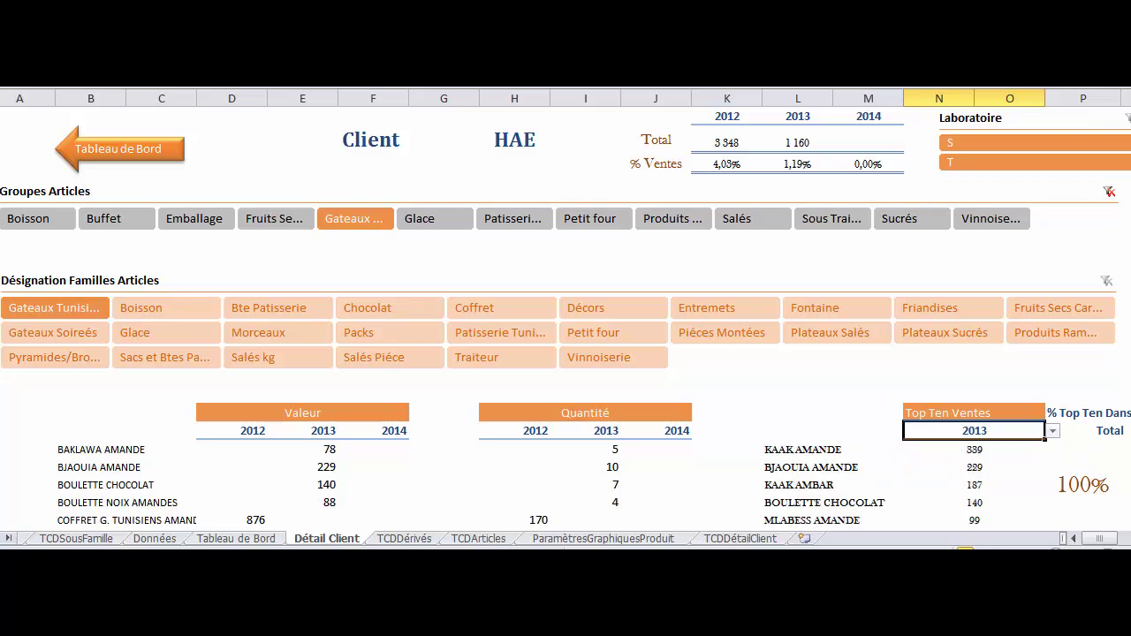
scroll(566, 307, "down", 2)
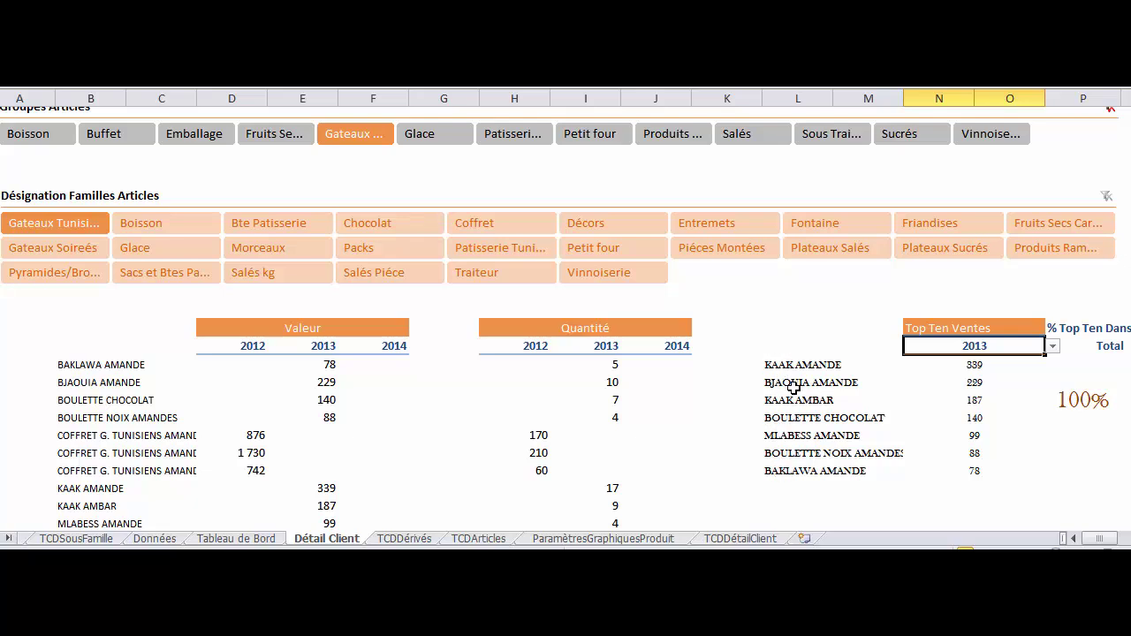
left_click(1081, 399)
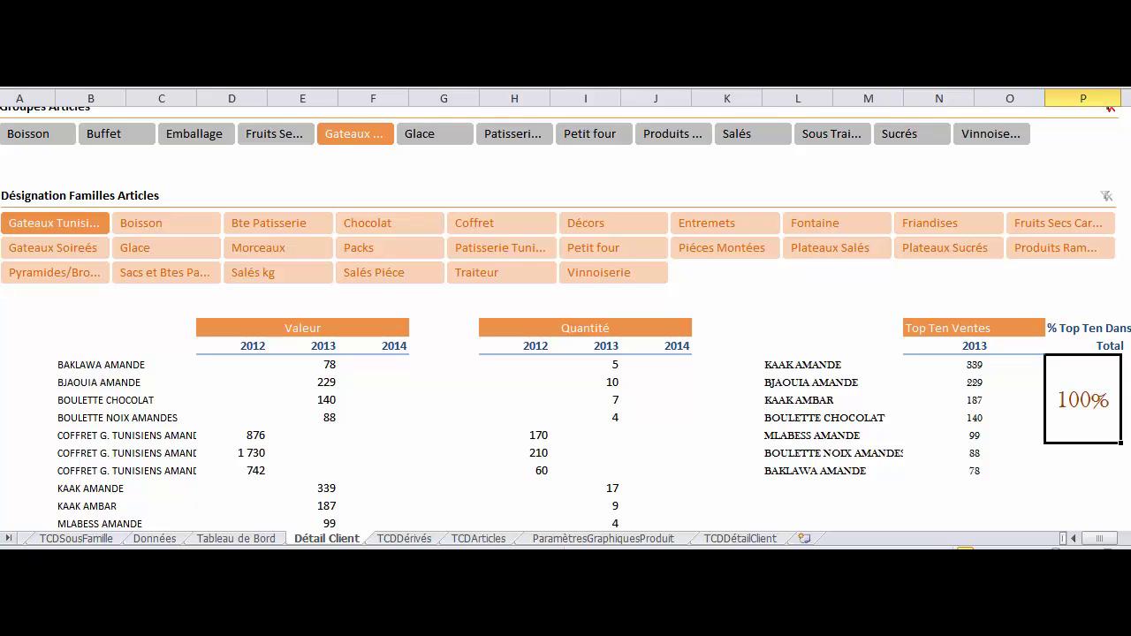
scroll(566, 318, "up", 2)
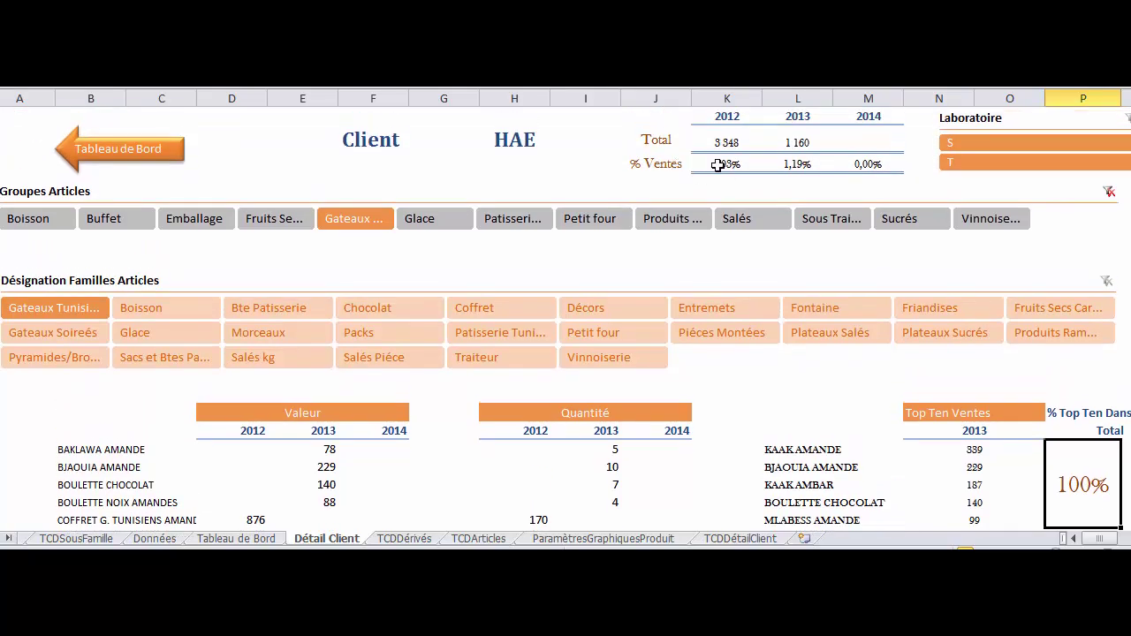
- Filter HAE's detail by the Glace, Patisserie and Petit four article groups in turn
left_click(442, 220)
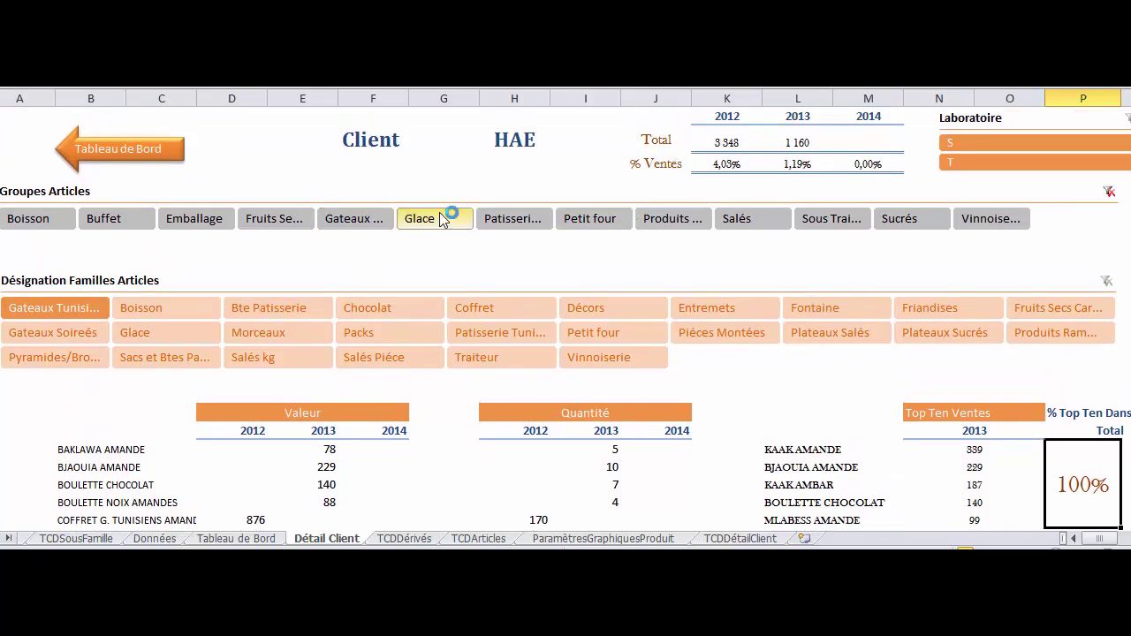
left_click(507, 224)
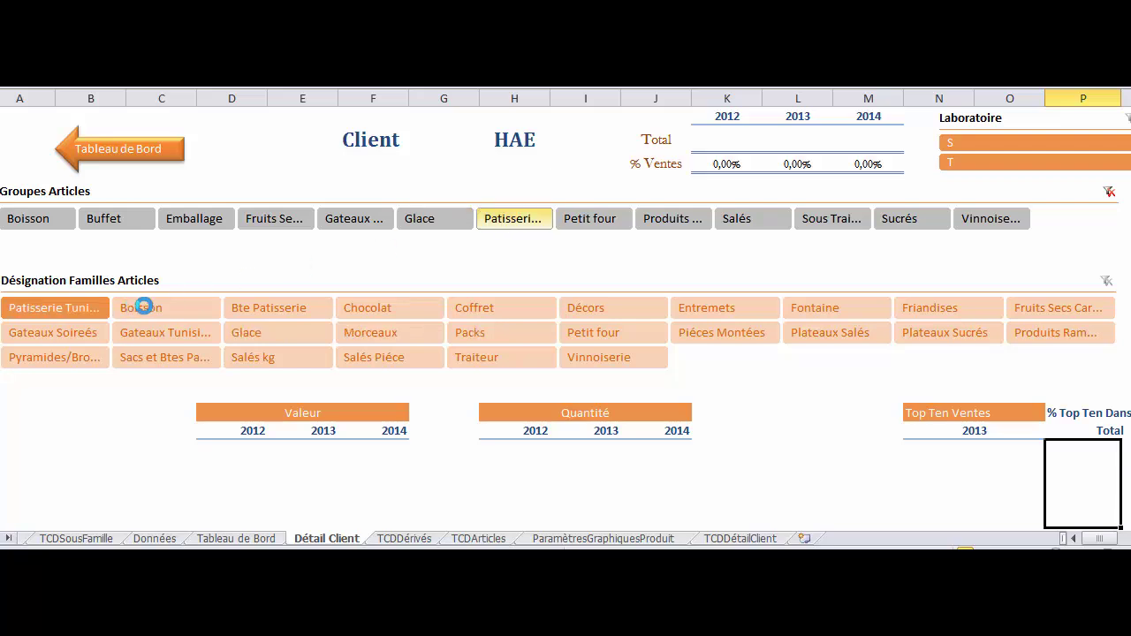
left_click(597, 222)
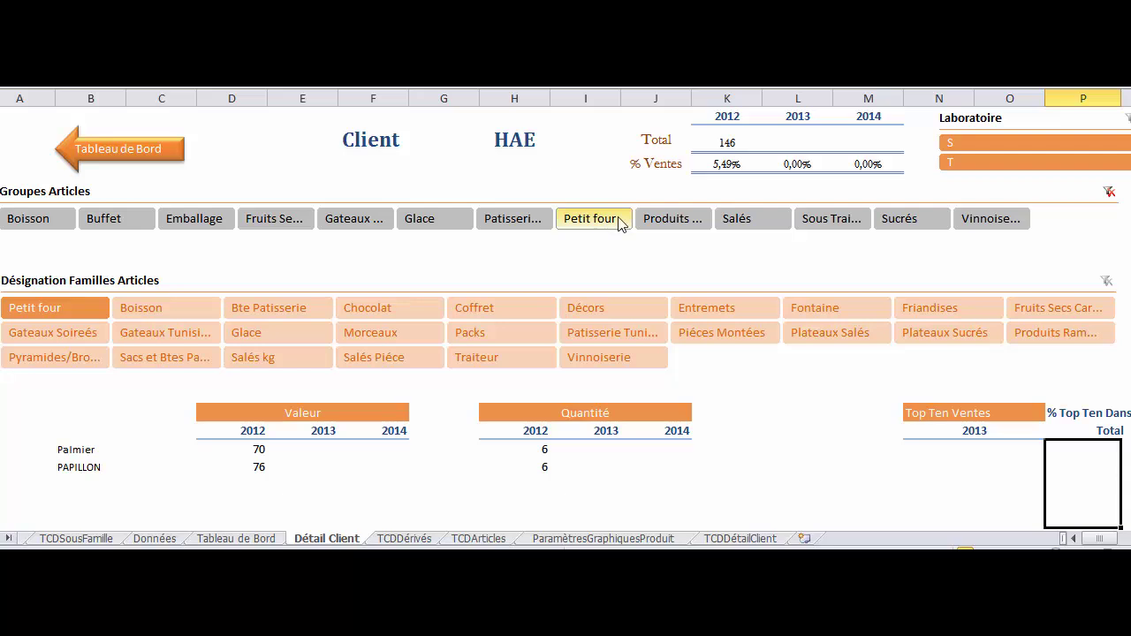
- Filter HAE's detail by the Salés group and the Salés kg family, switching the family to Salés Piéce
left_click(741, 228)
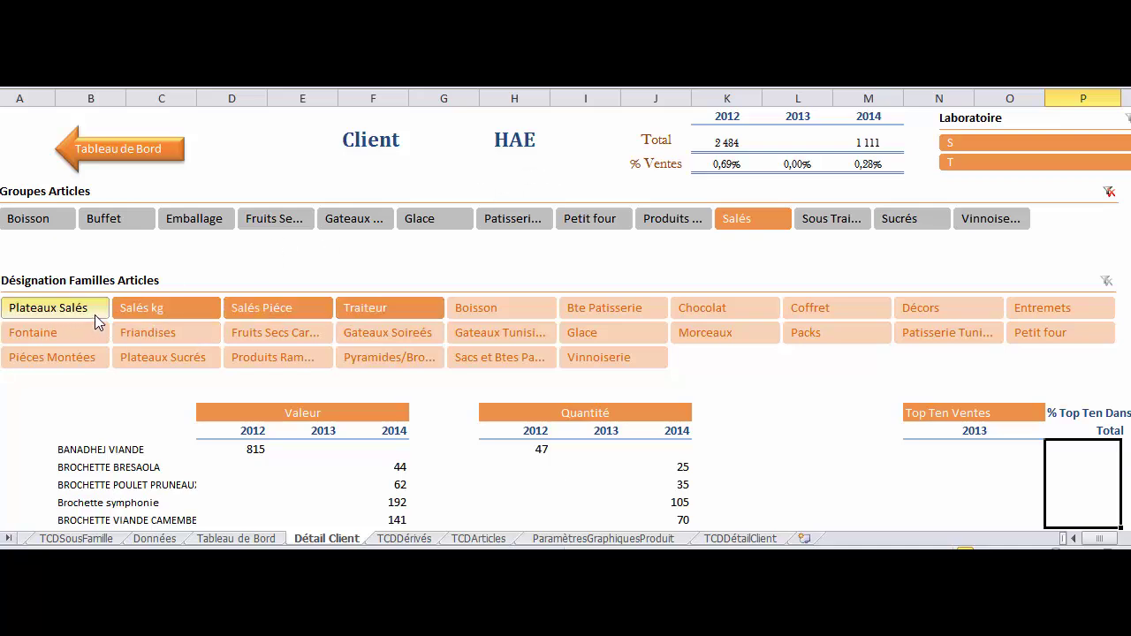
left_click(146, 314)
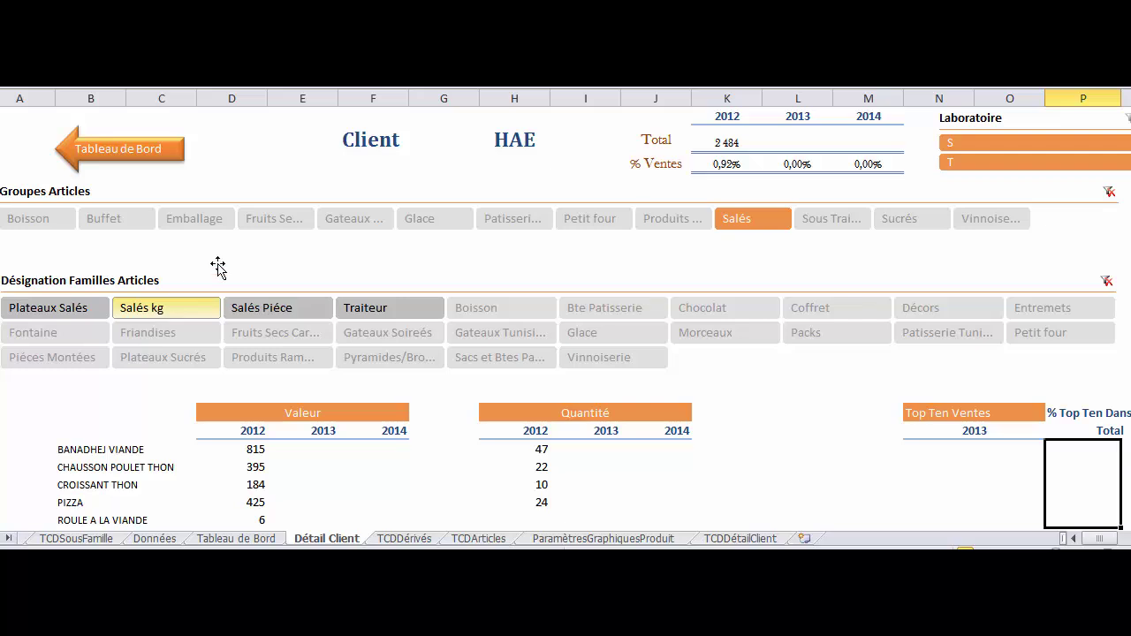
left_click(262, 314)
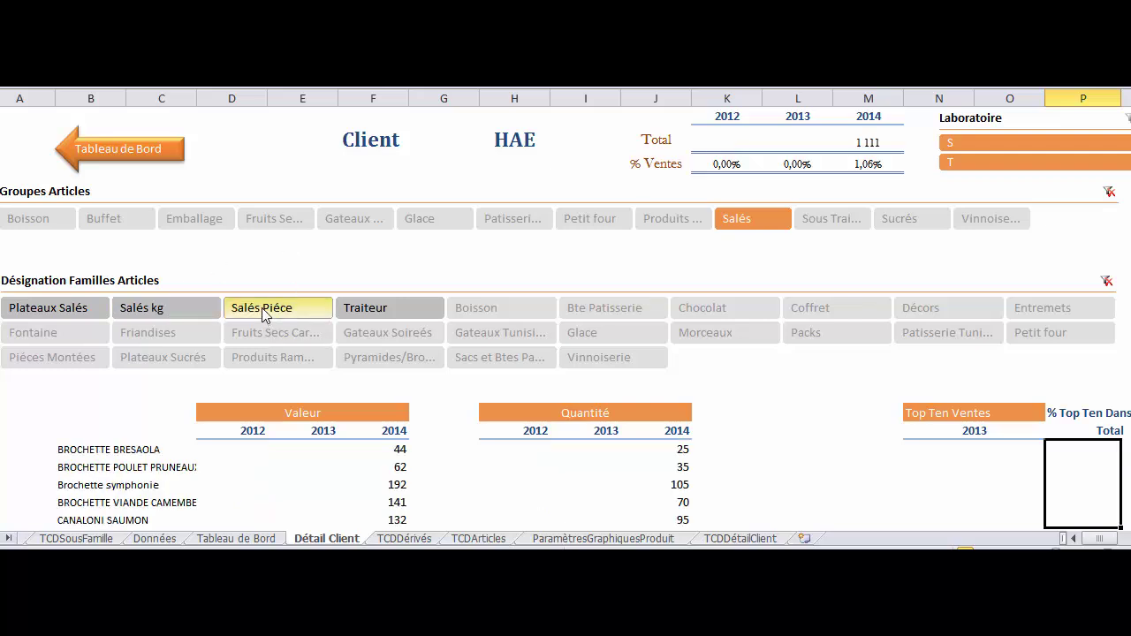
- Set the Top Ten Ventes year to 2014 for the filtered articles and return to the Tableau de Bord
left_click(965, 431)
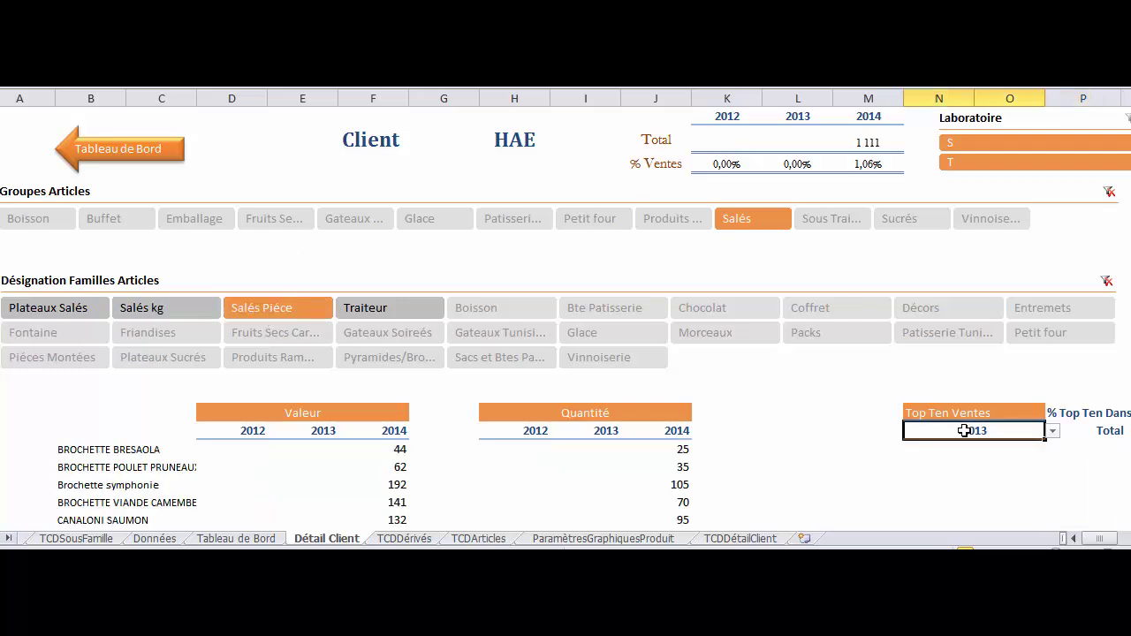
left_click(1053, 430)
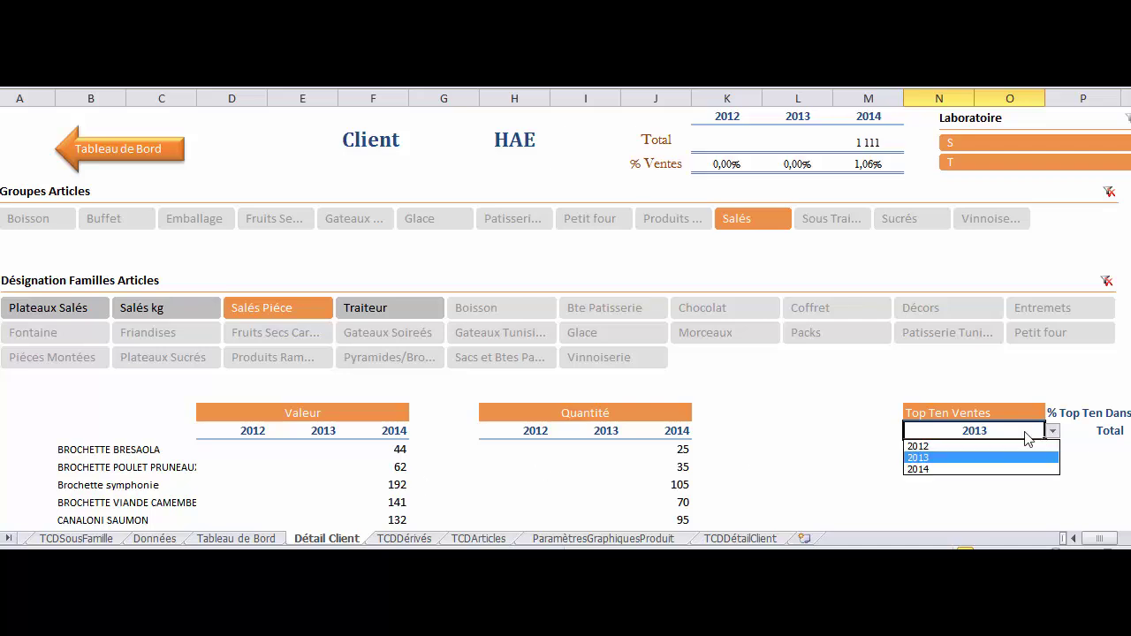
left_click(979, 469)
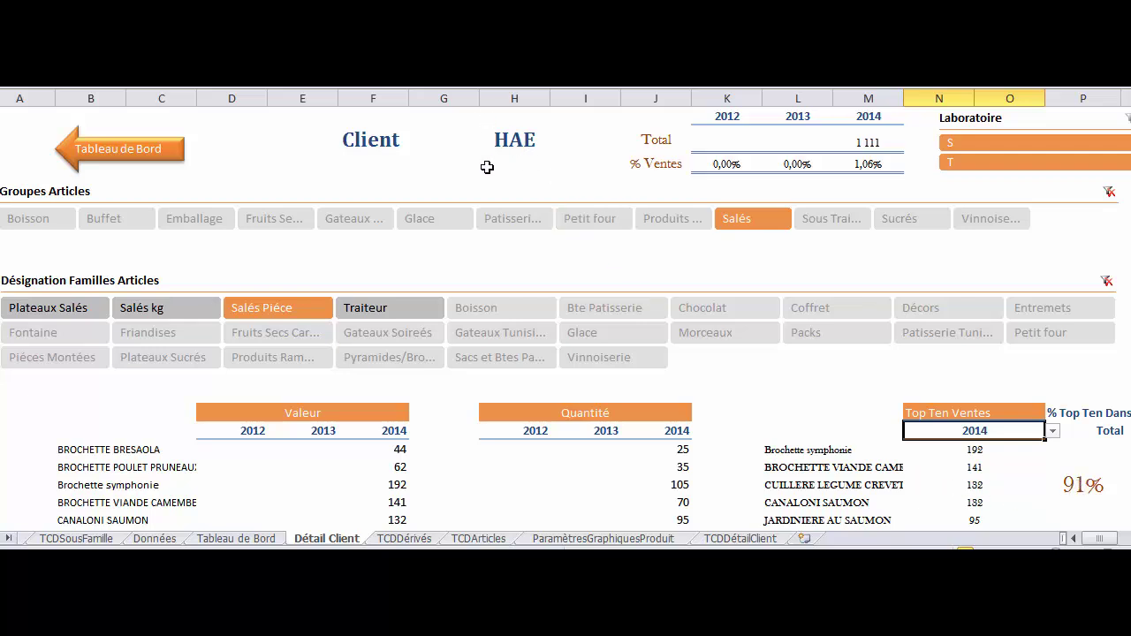
left_click(182, 159)
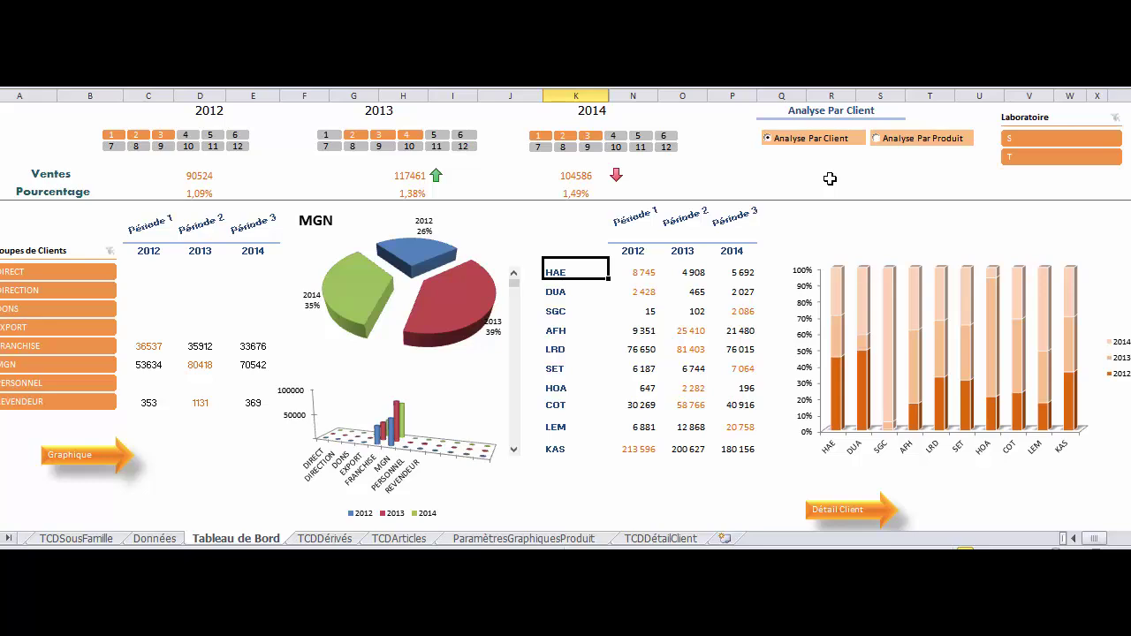
- Filter the dashboard by Laboratoire S, switch the filter to T, and clear it
left_click(1048, 118)
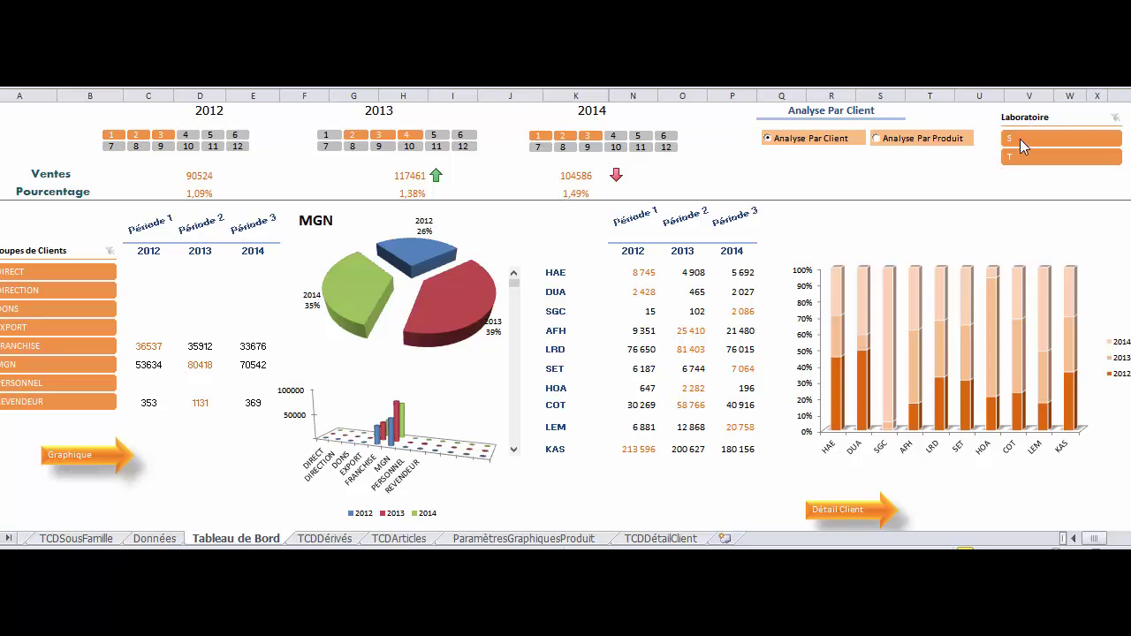
left_click(1020, 139)
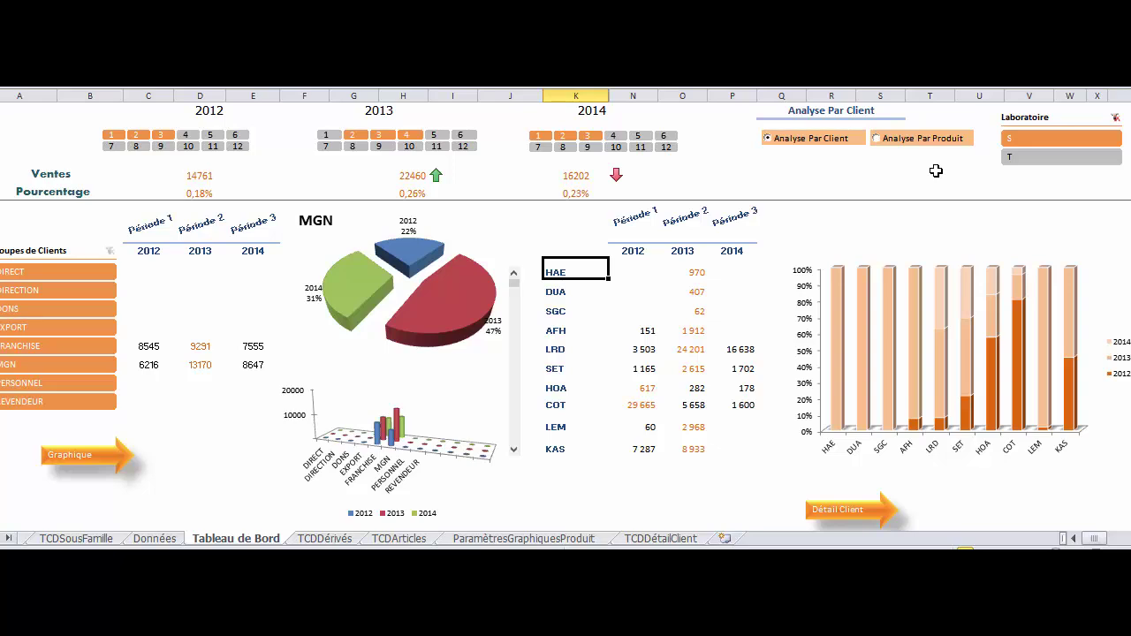
left_click(1026, 157)
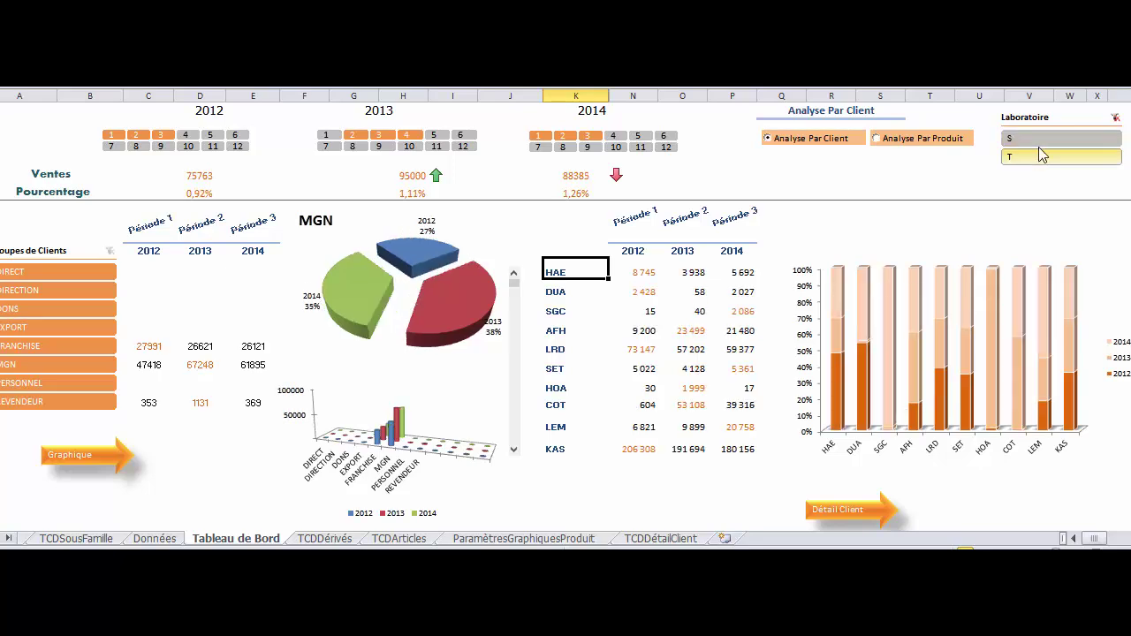
left_click(1116, 119)
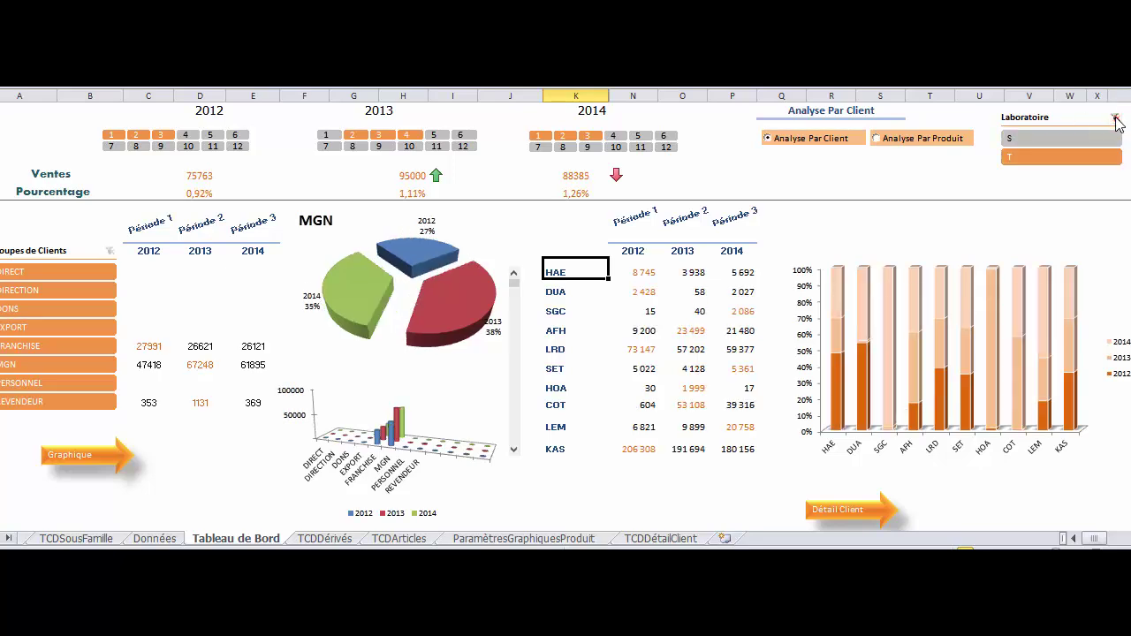